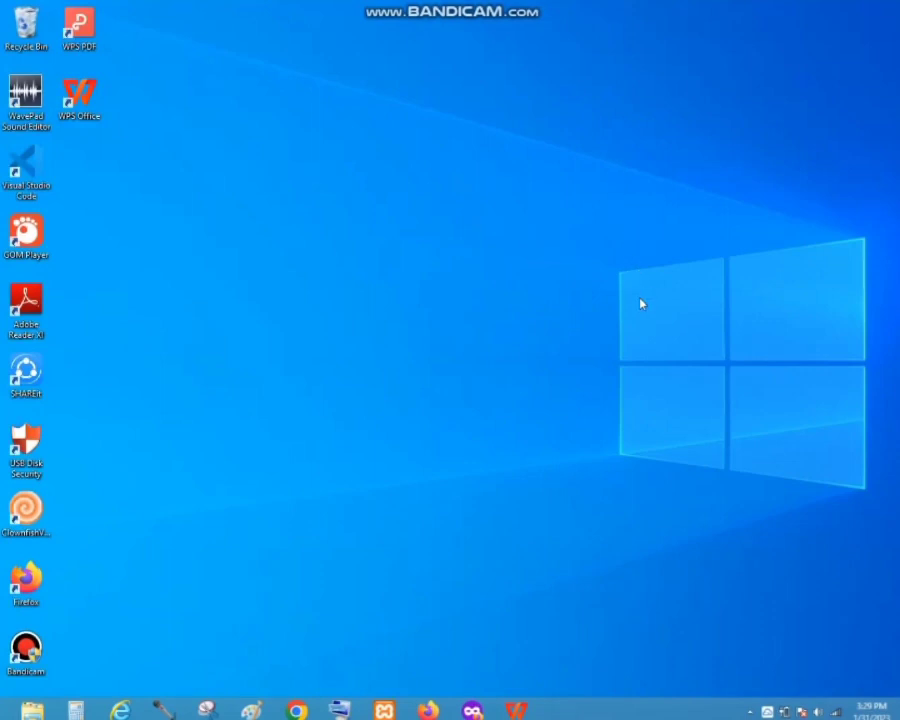
Step: Launch WPS Office and create a new blank presentation
left_click(510, 709)
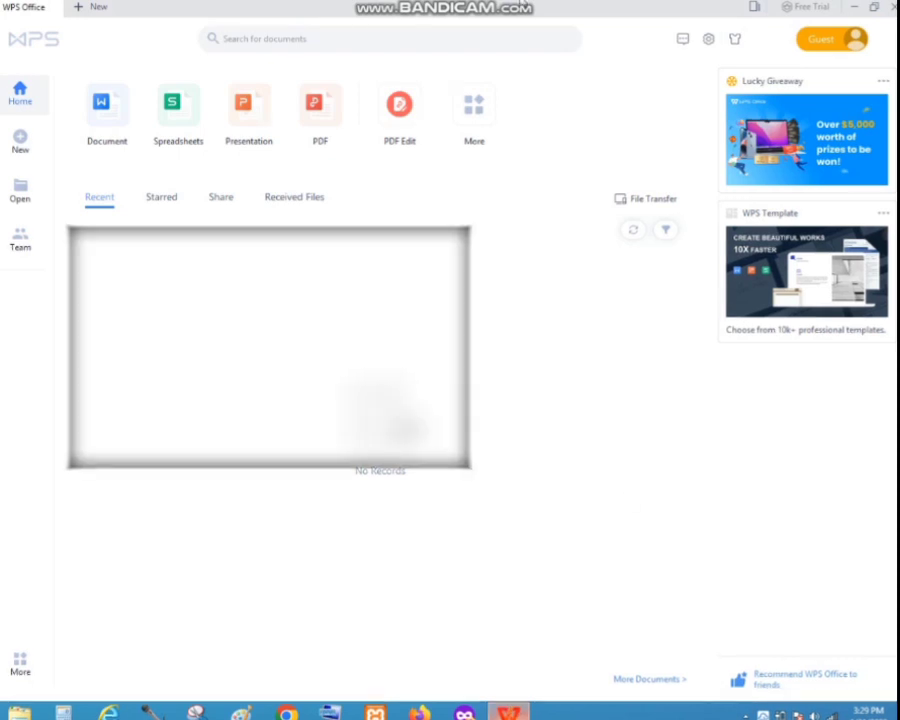
left_click(248, 115)
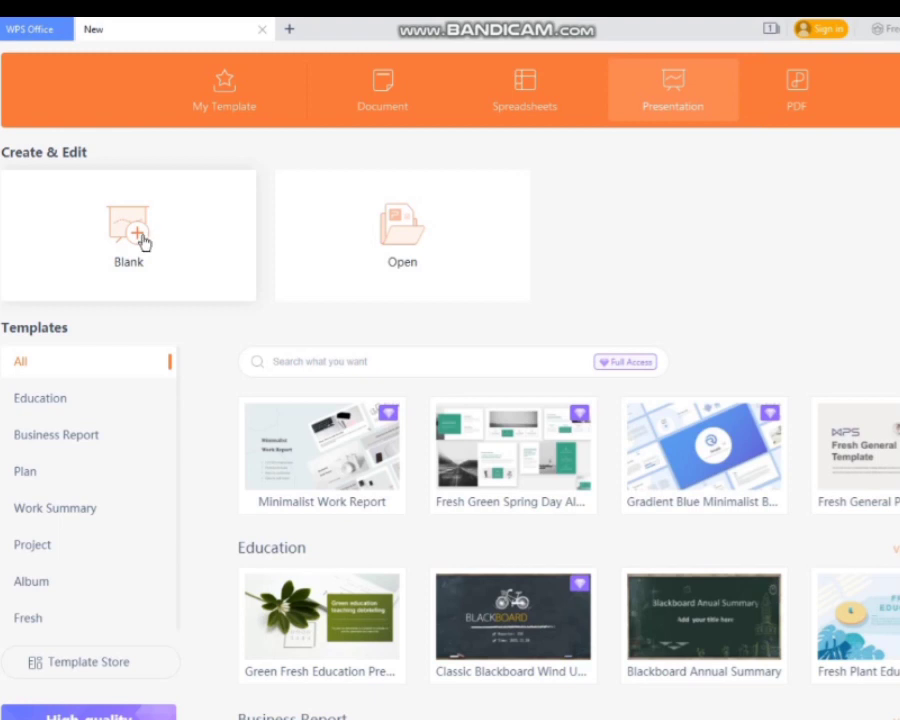
left_click(143, 242)
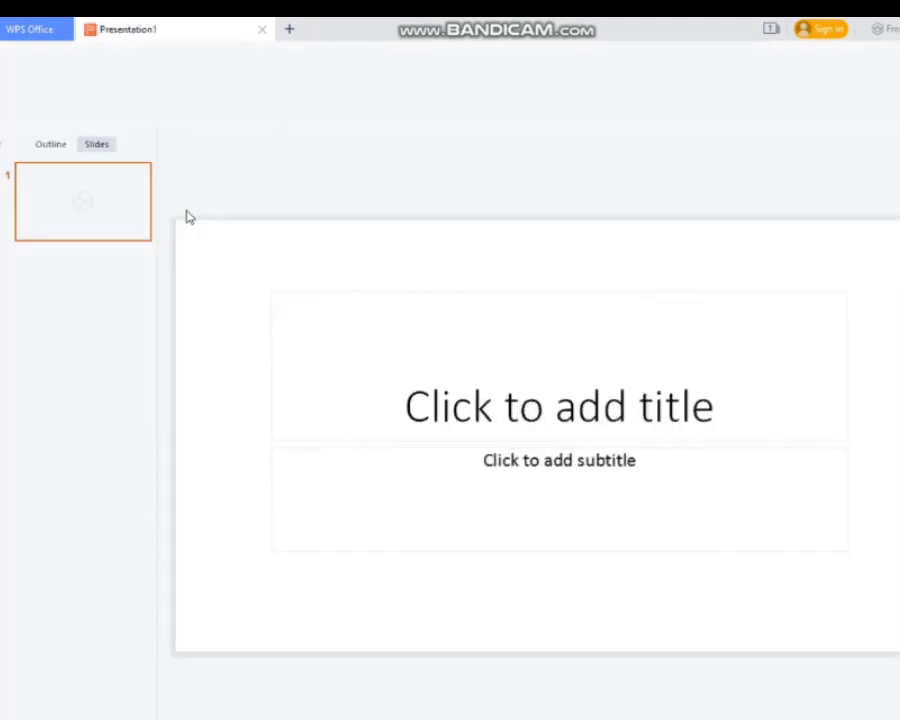
Step: Search the title's font list for 'peace sans' and confirm it isn't available
left_click(575, 400)
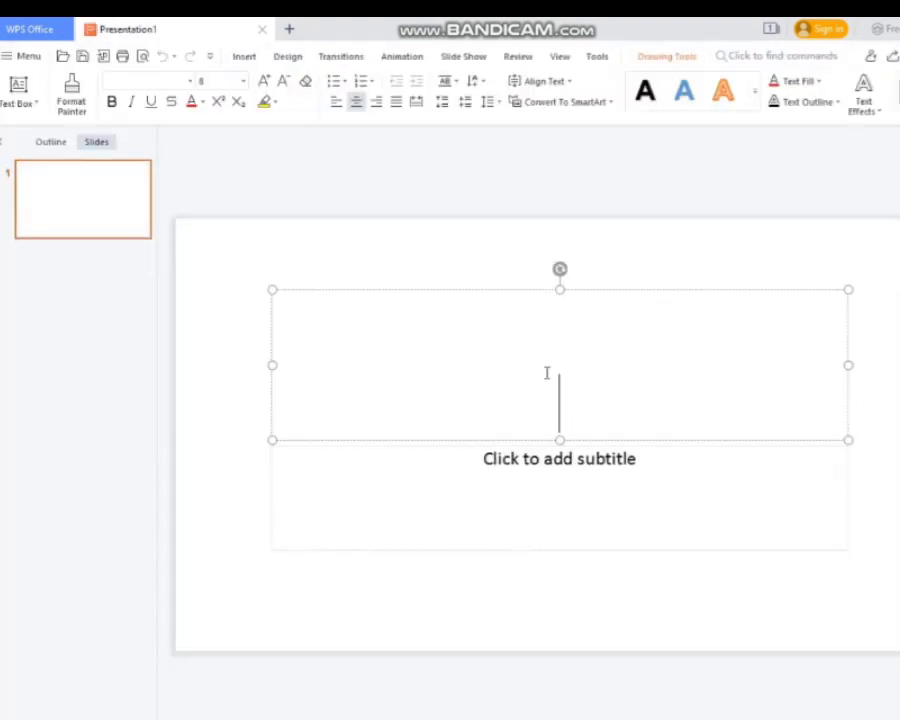
left_click(195, 86)
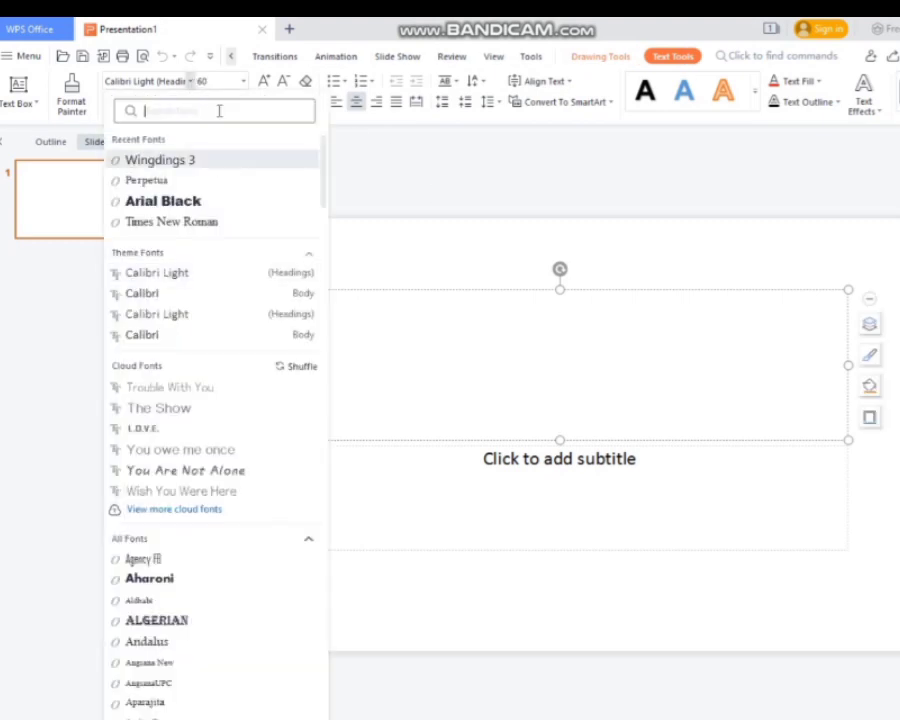
type("peace")
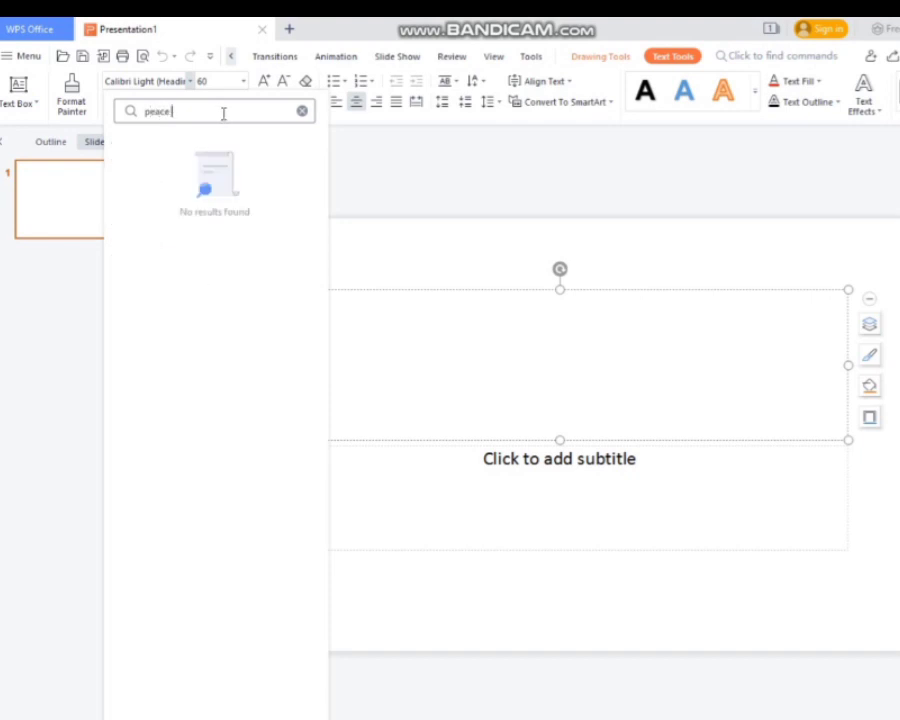
type(" sans")
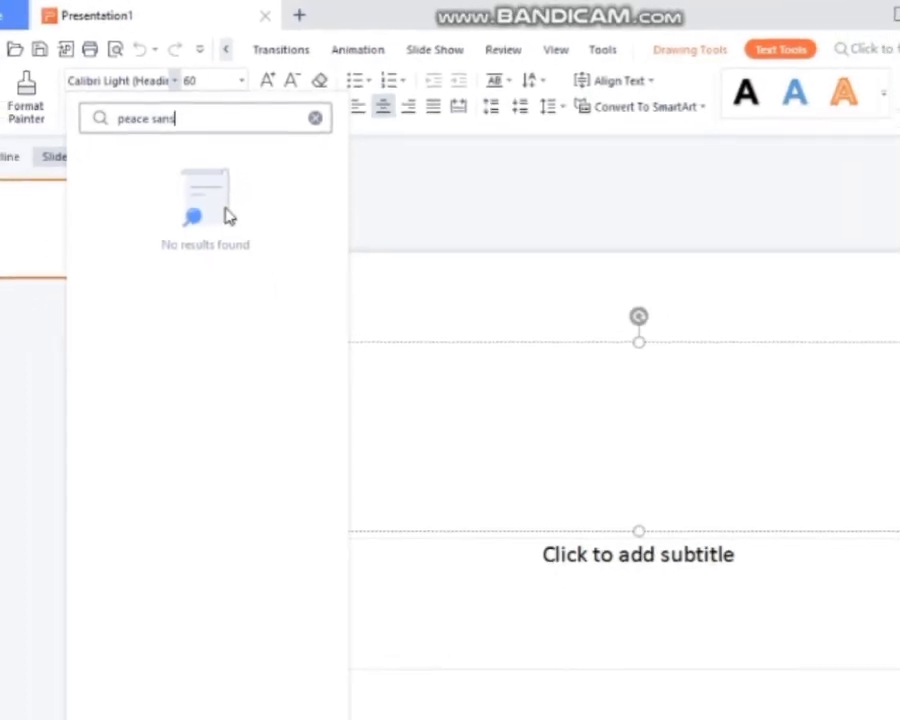
left_click(485, 174)
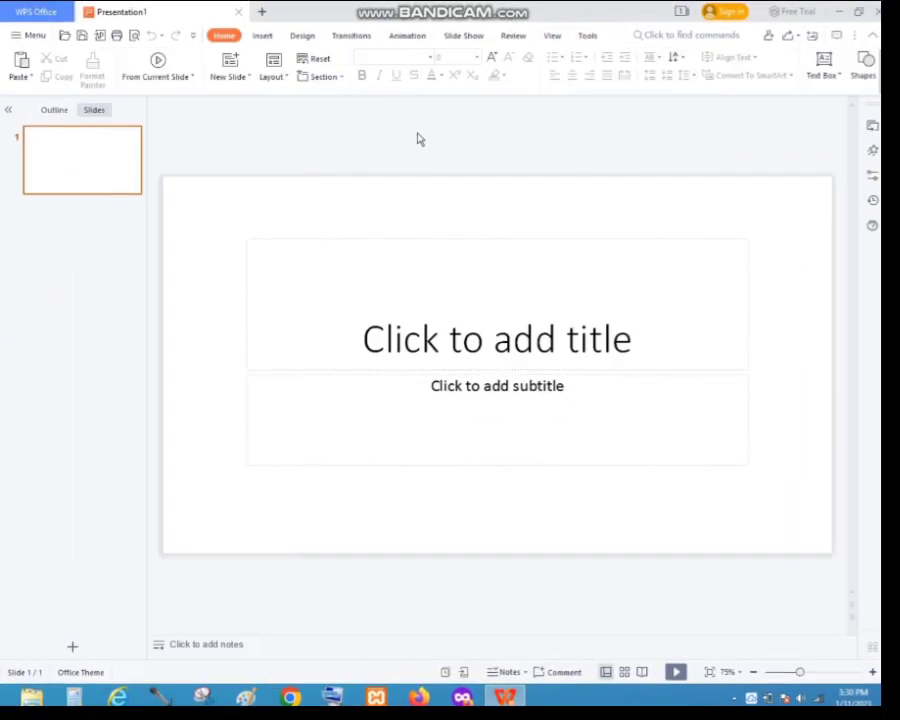
Step: Close WPS Office and open a new Chrome incognito window
left_click(876, 12)
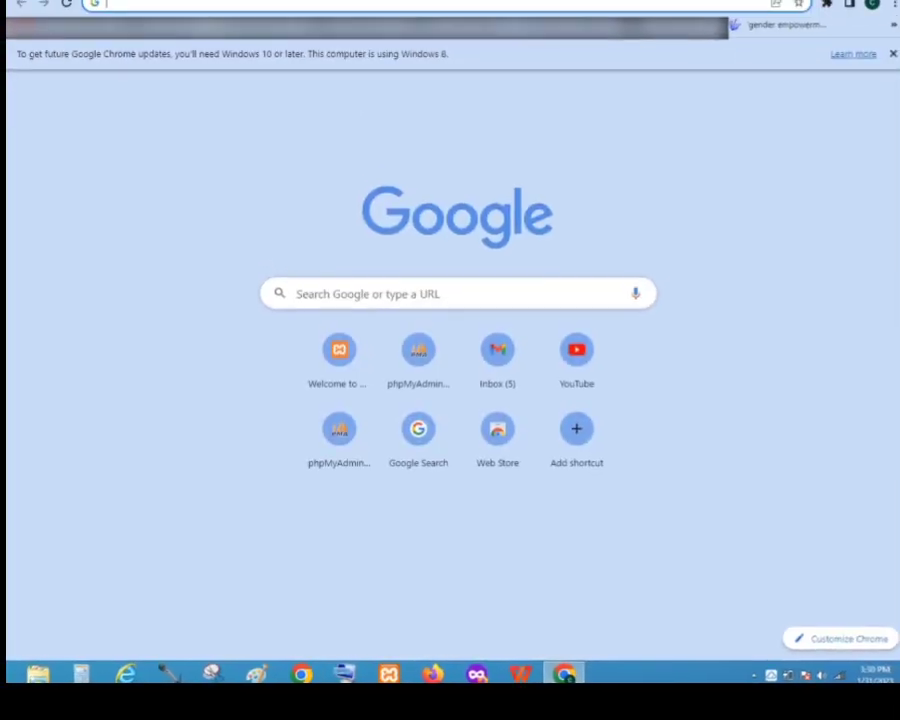
left_click(876, 27)
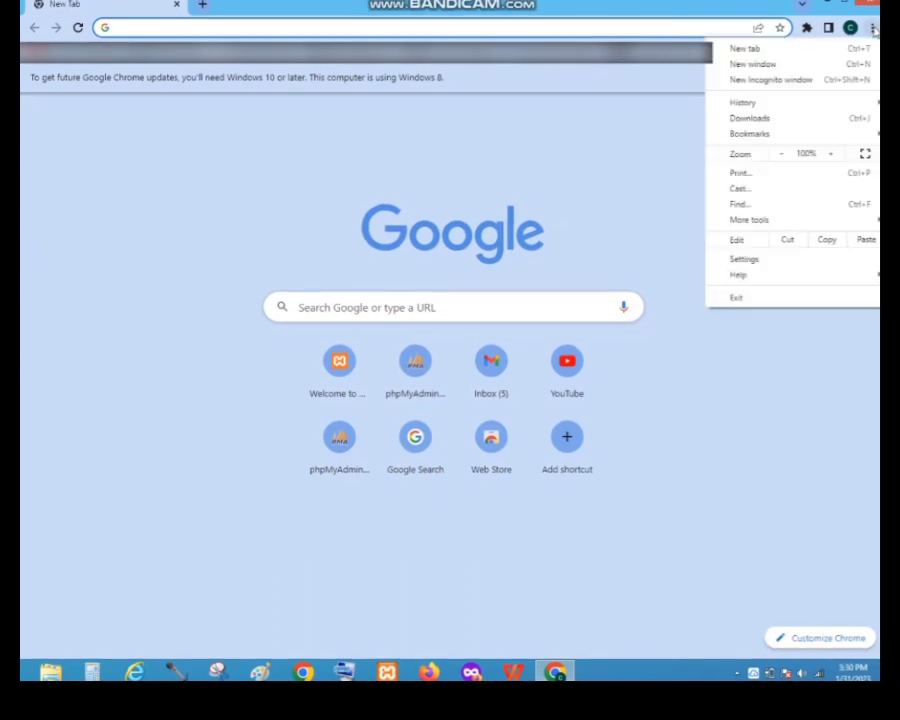
left_click(781, 79)
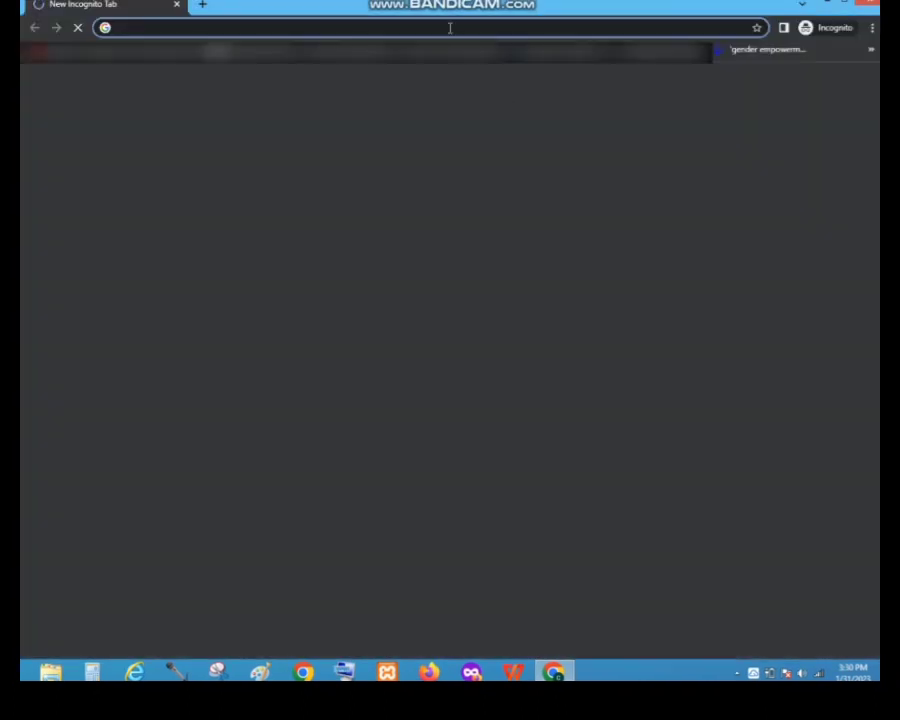
Step: Load freebestfonts.com from the address bar's autocomplete suggestion
type("freebestfonts.com")
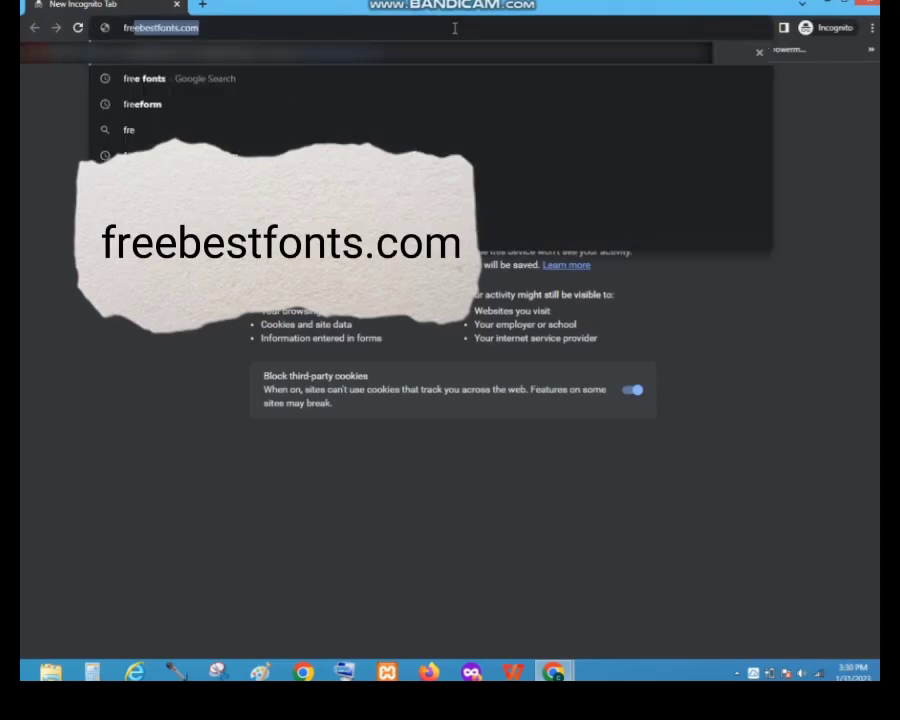
key("Right")
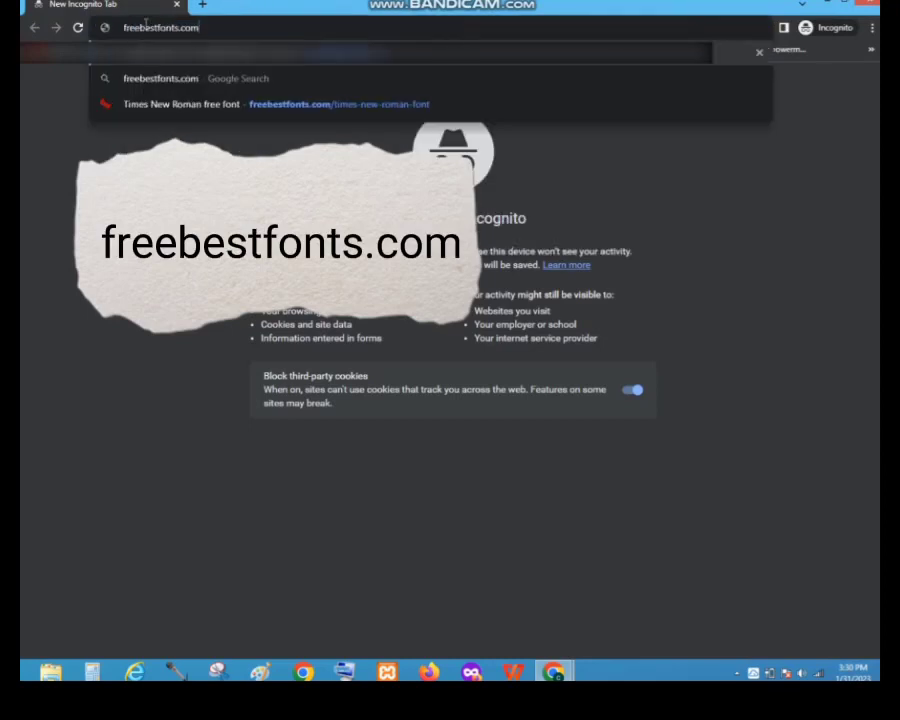
key("ctrl+a")
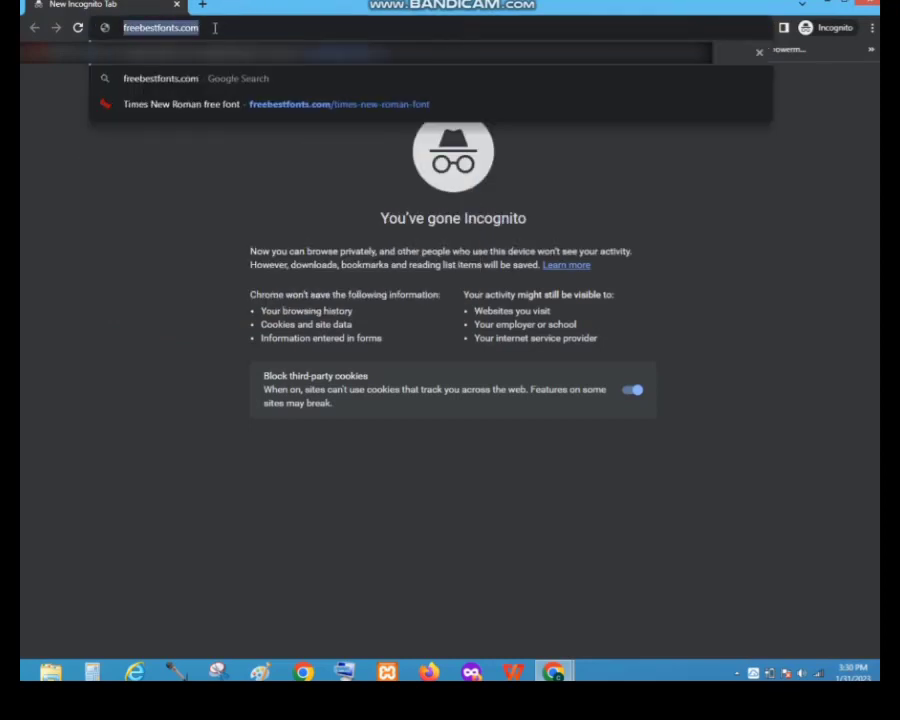
left_click(214, 28)
key("Return")
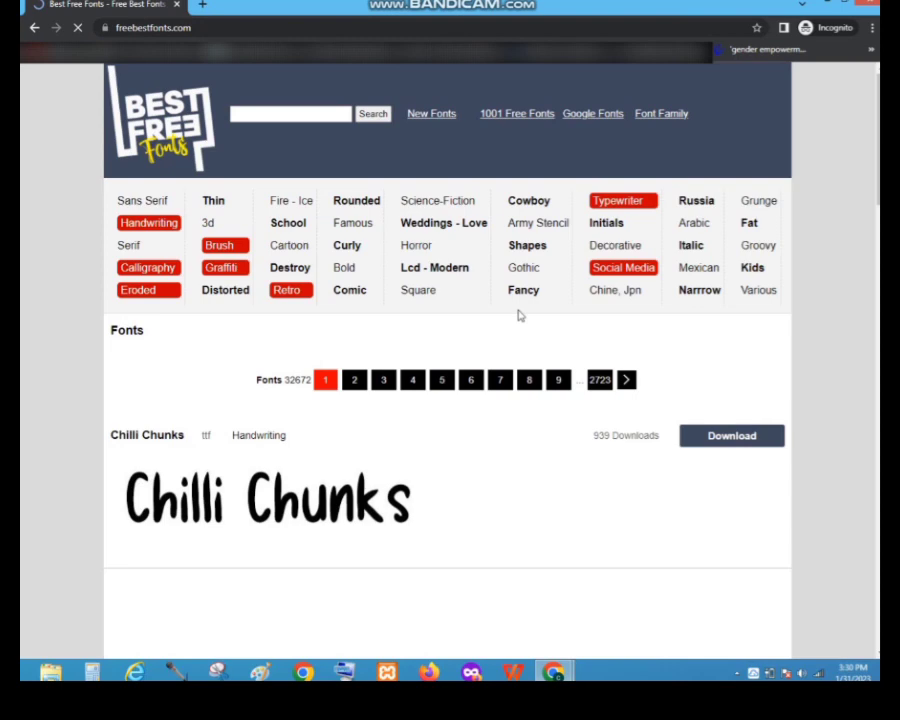
Step: Search freebestfonts.com for 'peace sans' and download the Peace Sans font as peace_sans.zip
scroll(520, 322, "down", 5)
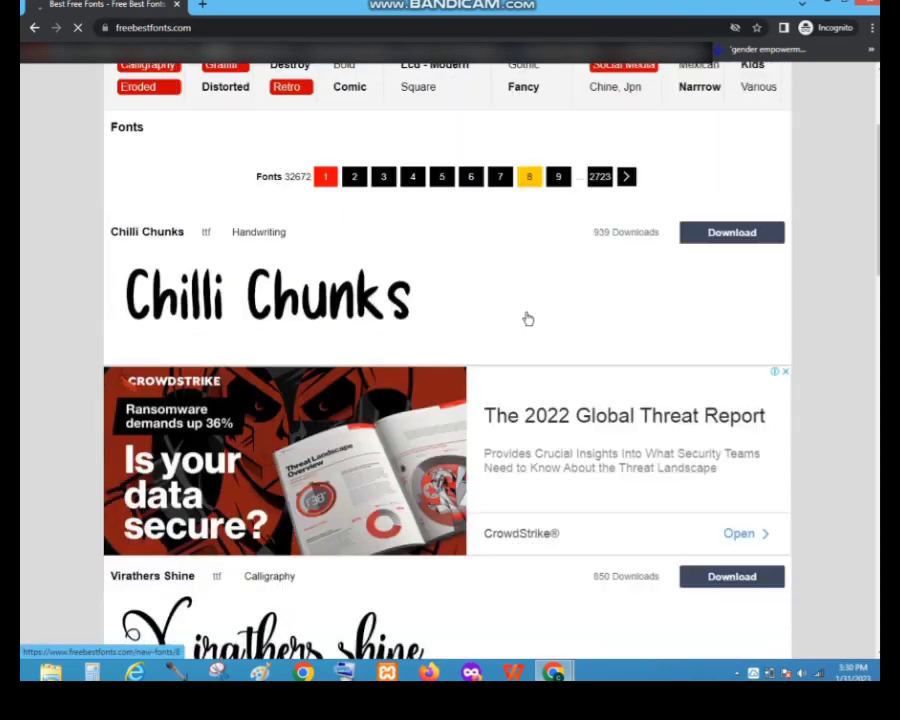
scroll(527, 318, "down", 3)
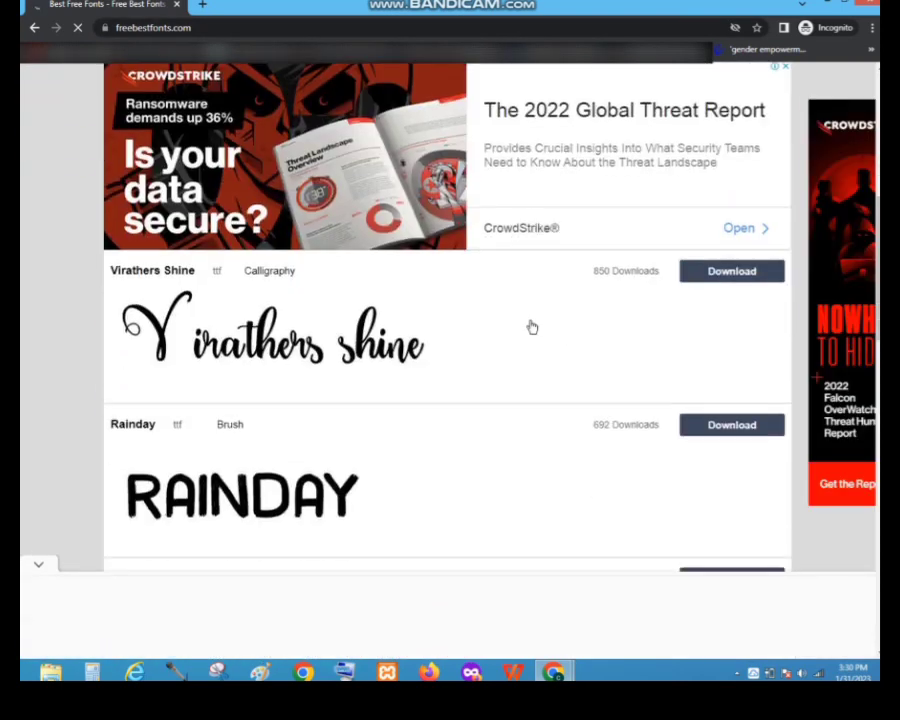
scroll(537, 330, "down", 3)
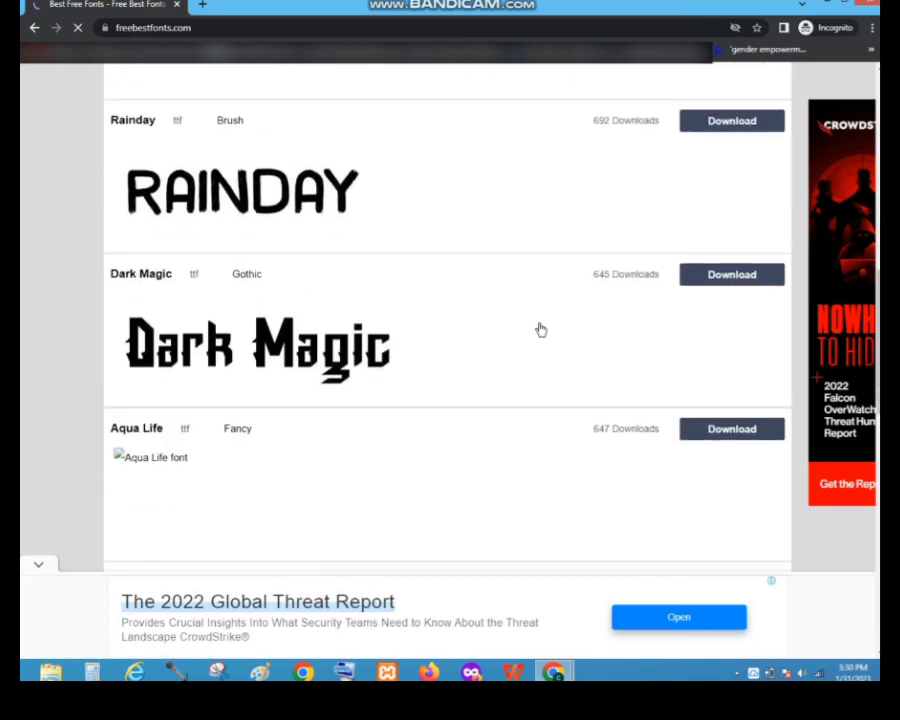
scroll(542, 333, "down", 6)
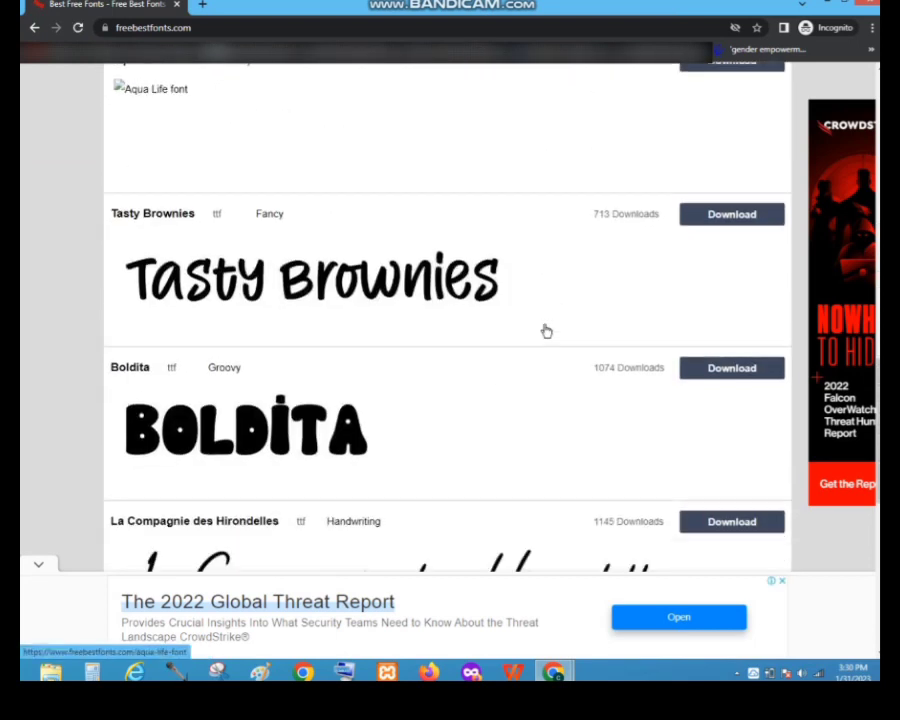
scroll(547, 327, "down", 4)
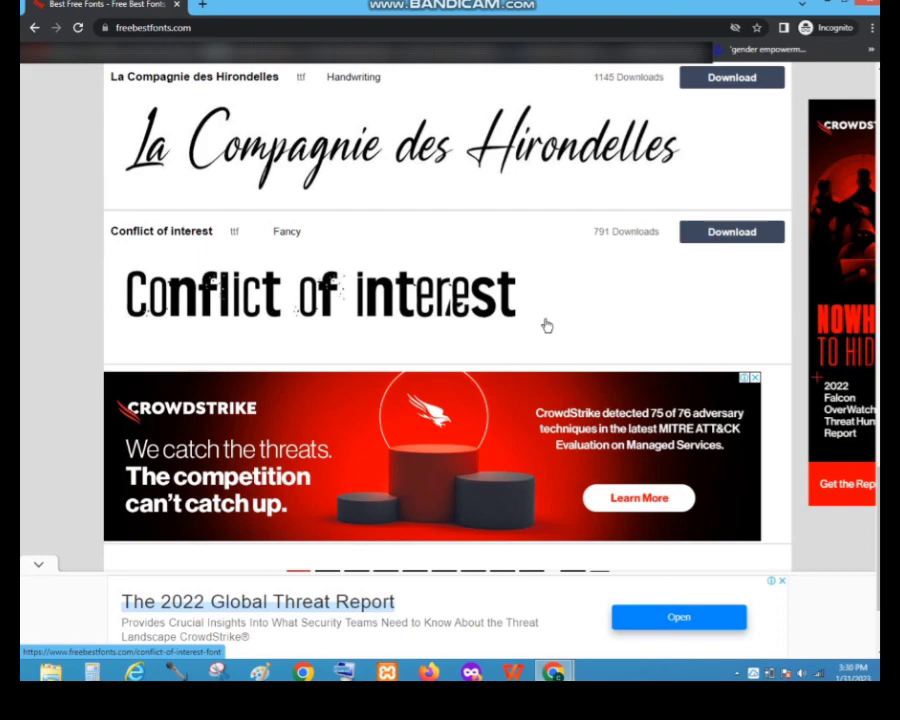
scroll(542, 318, "up", 15)
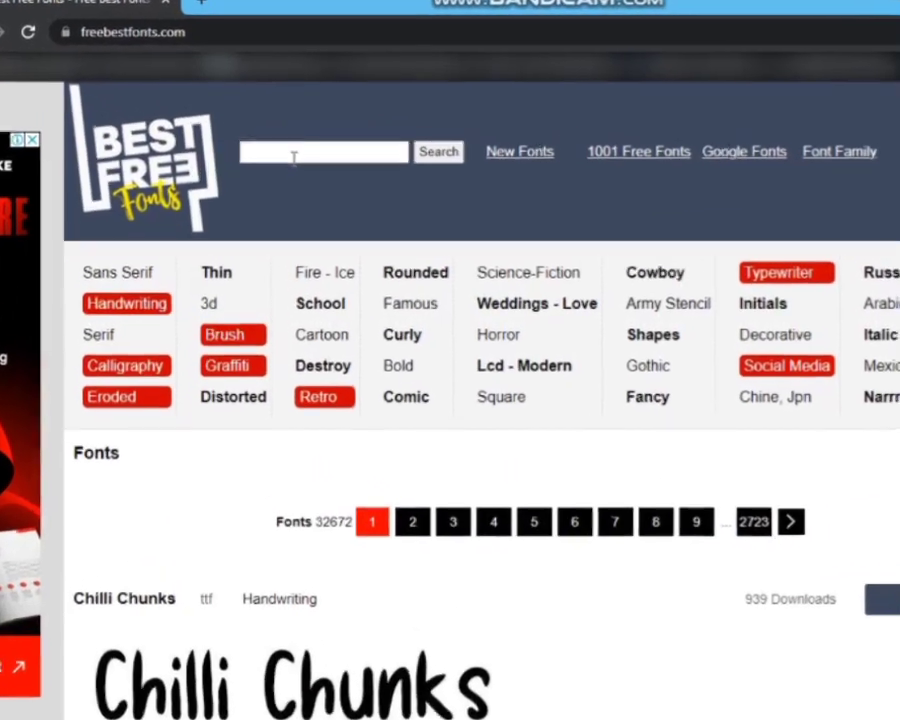
left_click(270, 112)
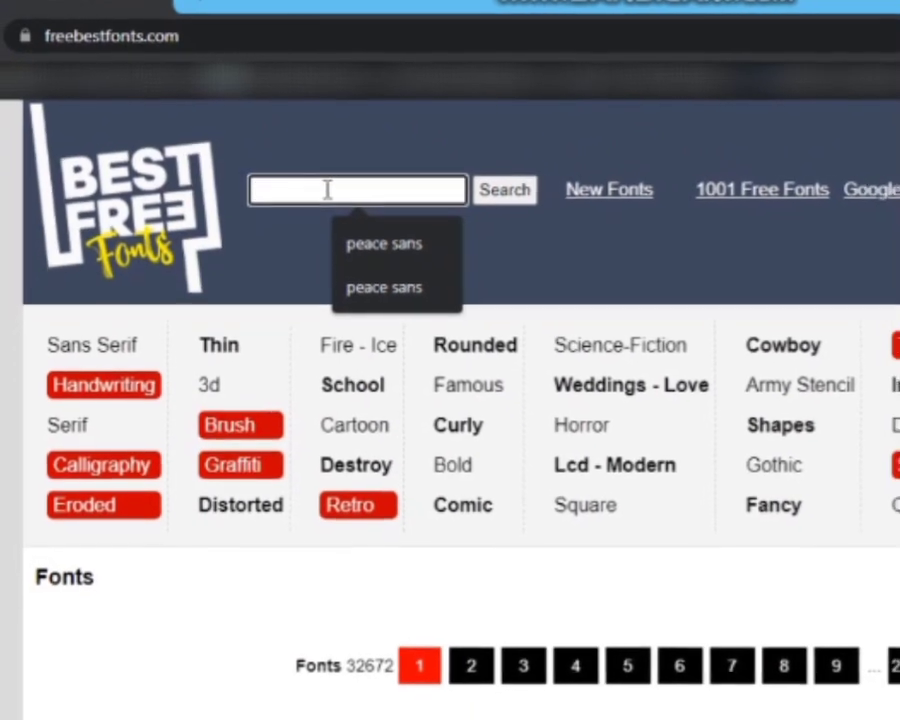
type("peace sans")
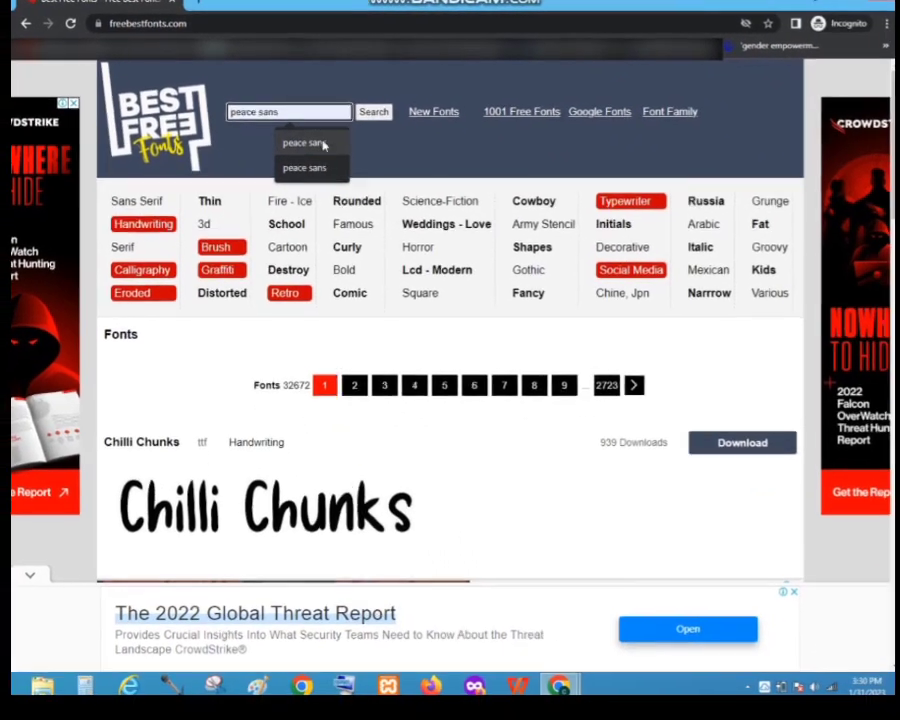
left_click(371, 111)
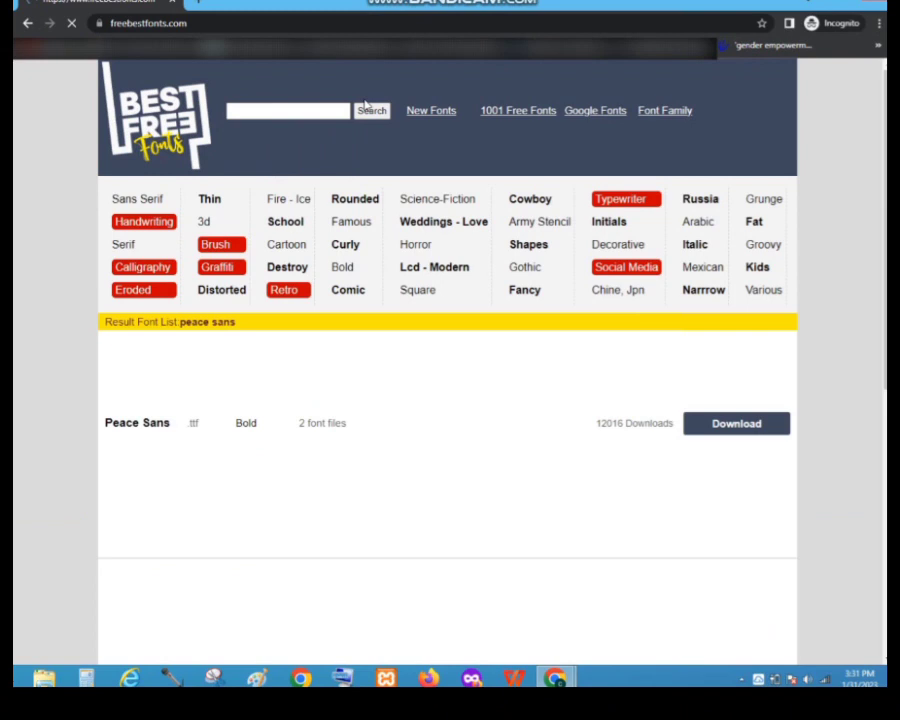
left_click(698, 434)
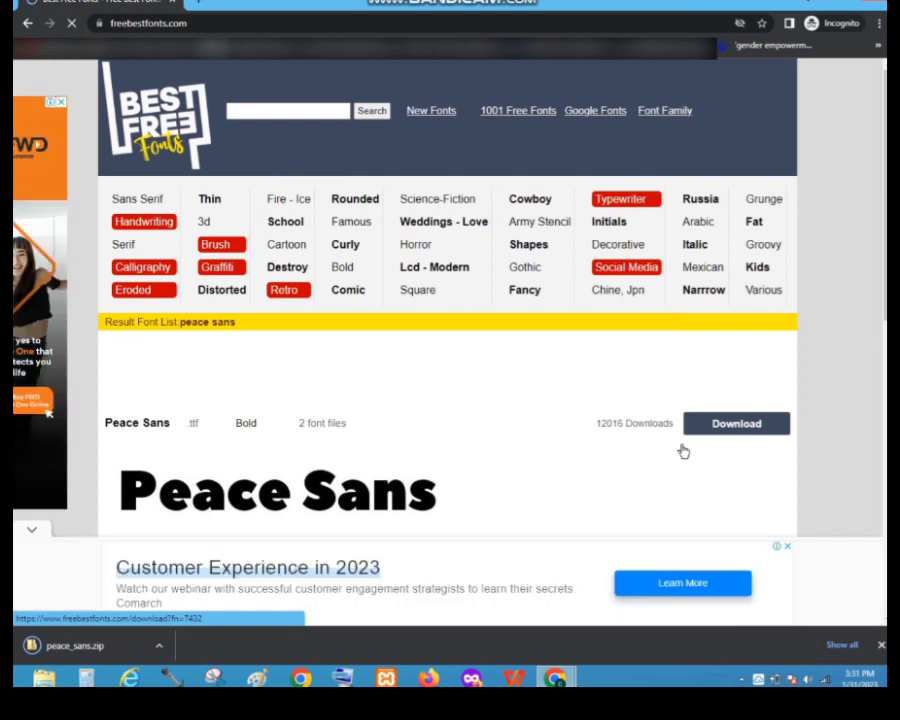
Step: Show peace_sans.zip in its Downloads folder and allow the blocked zip to open
left_click(158, 650)
left_click(187, 598)
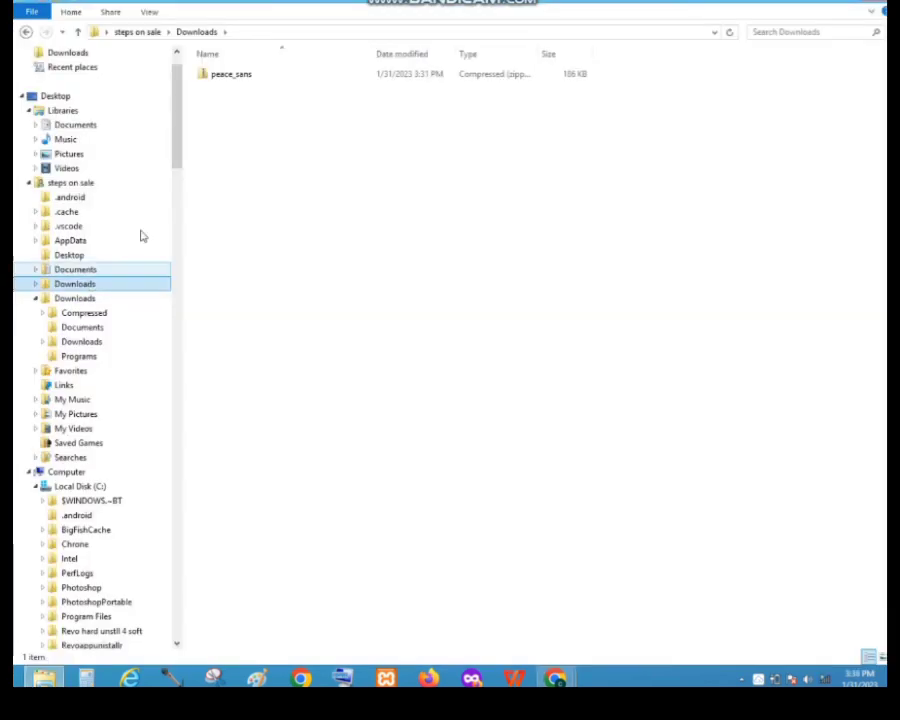
double_click(396, 76)
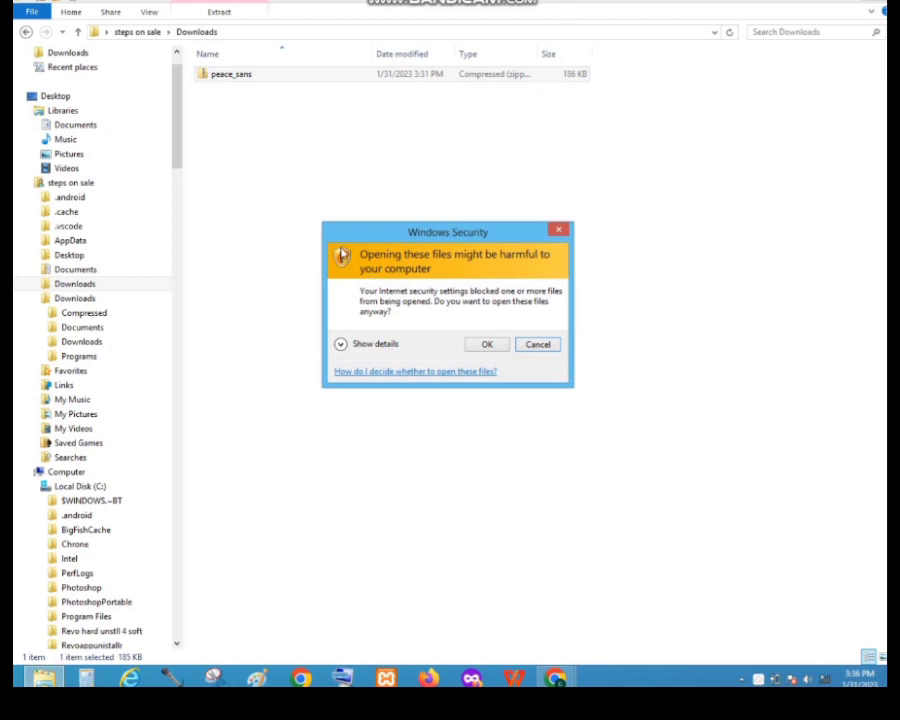
left_click(487, 344)
Step: Extract peace_sans.zip here and preview the extracted Peace Sans font
right_click(394, 75)
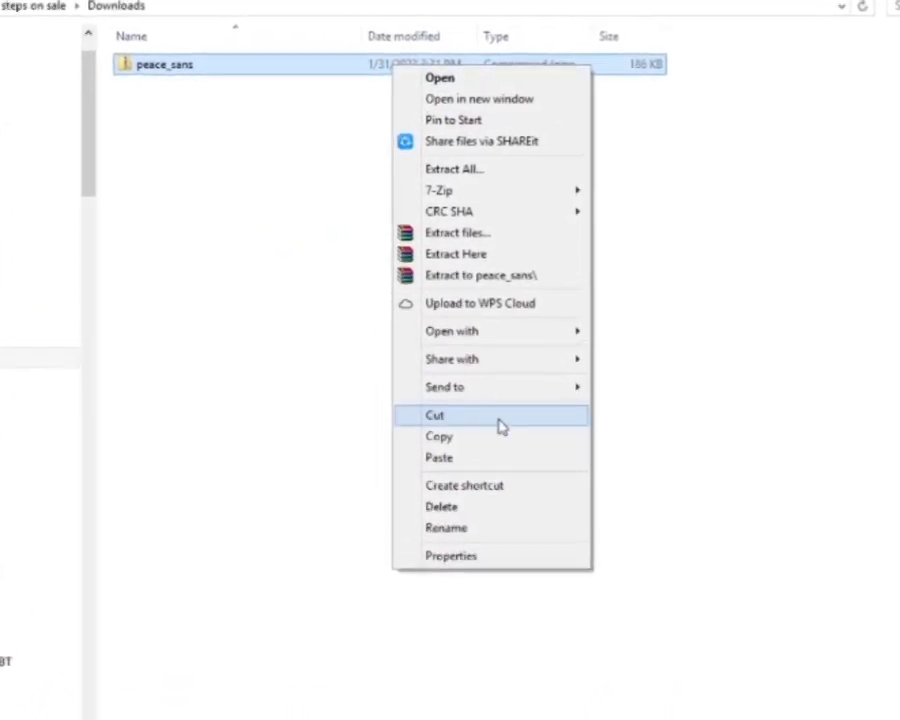
left_click(450, 254)
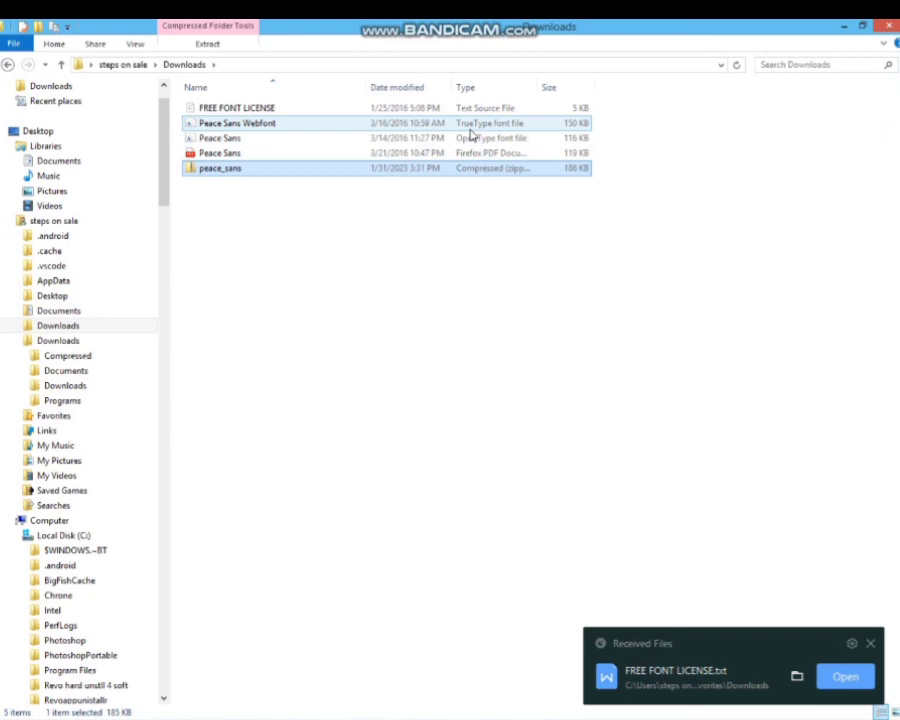
double_click(470, 125)
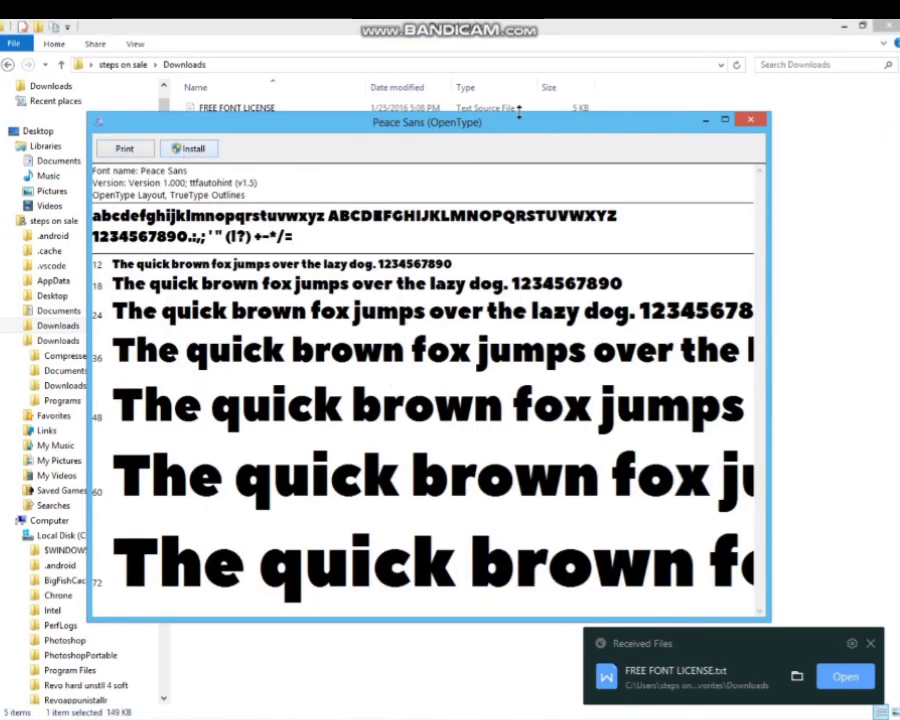
Step: Close the font preview and copy the Peace Sans Webfont file
left_click(750, 119)
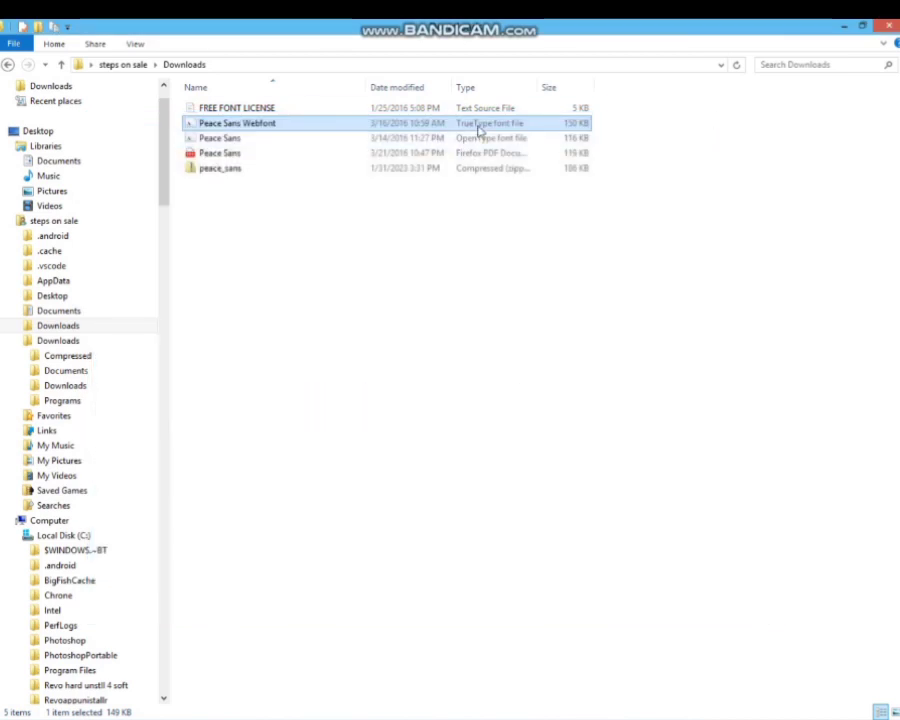
right_click(477, 128)
left_click(510, 394)
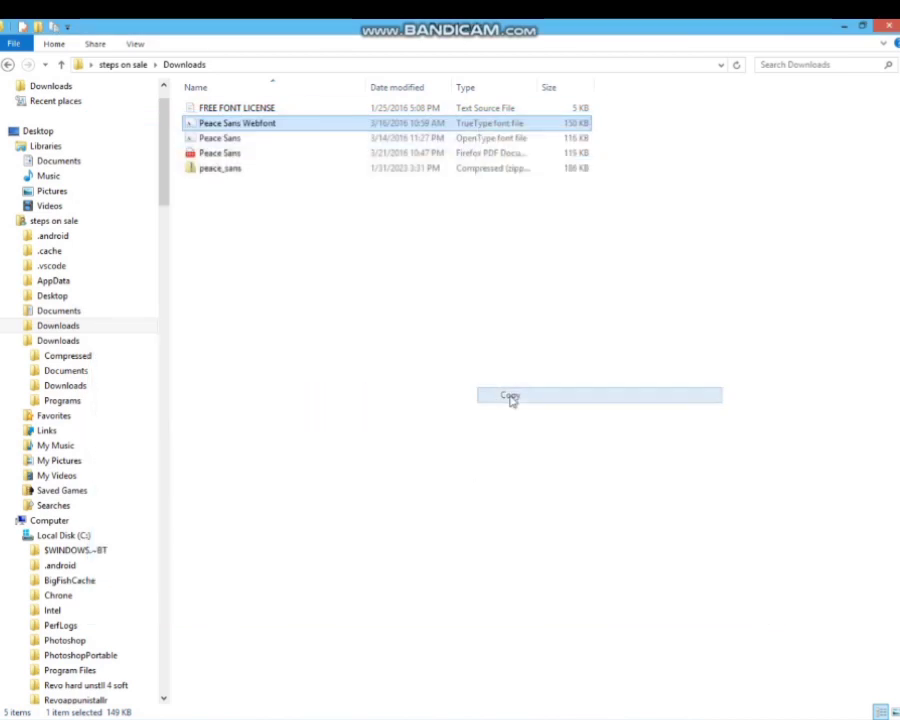
Step: Navigate to Local Disk (C:) > Windows > Fonts
left_click(78, 536)
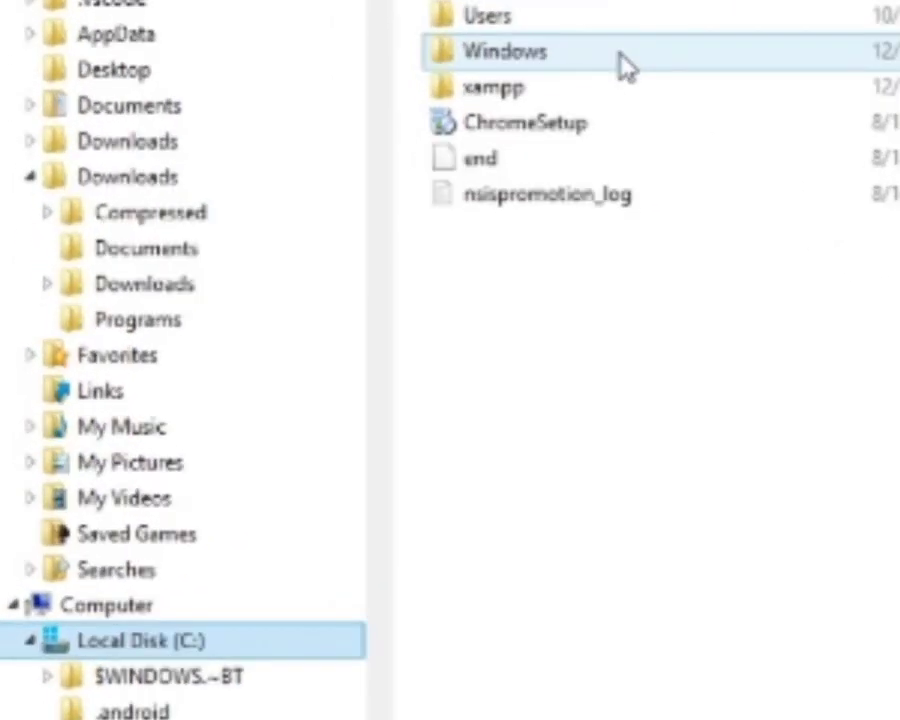
double_click(619, 55)
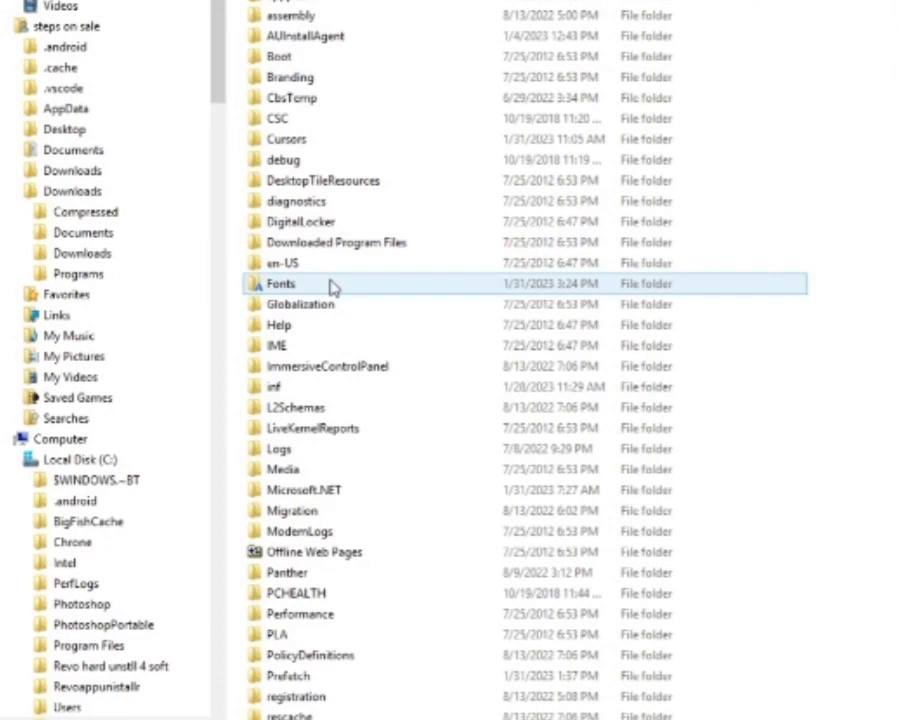
double_click(320, 285)
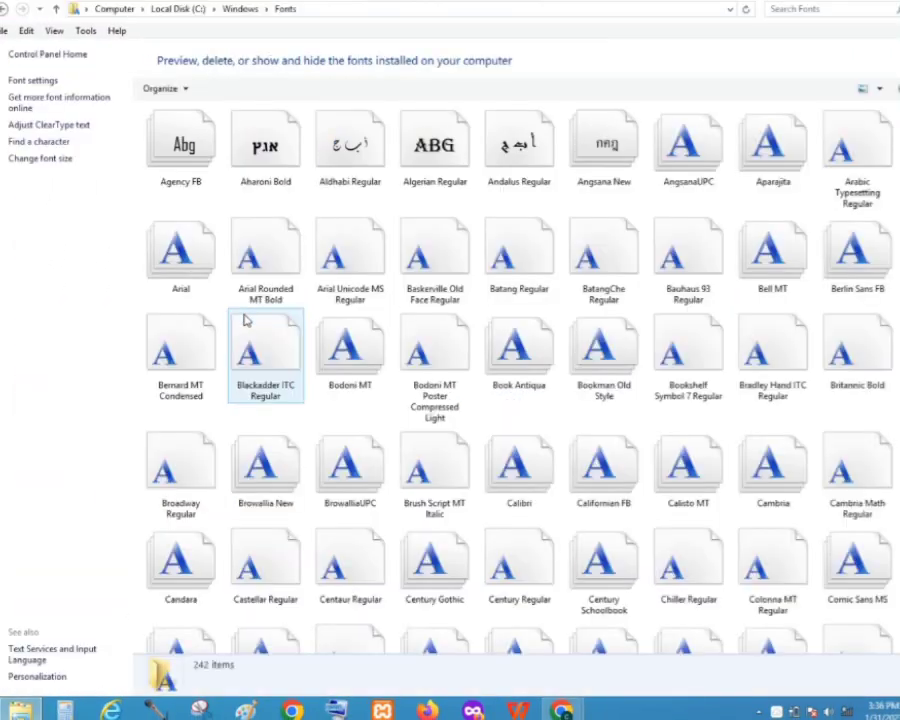
Step: Paste the copied Peace Sans font into the Windows Fonts folder
double_click(283, 281)
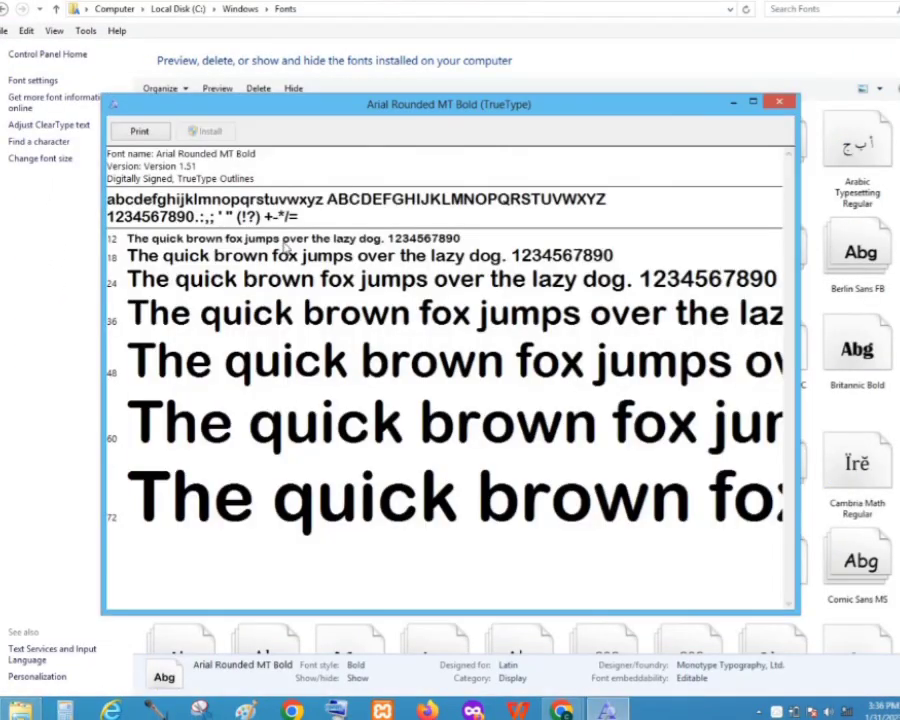
left_click(781, 103)
scroll(673, 384, "down", 10)
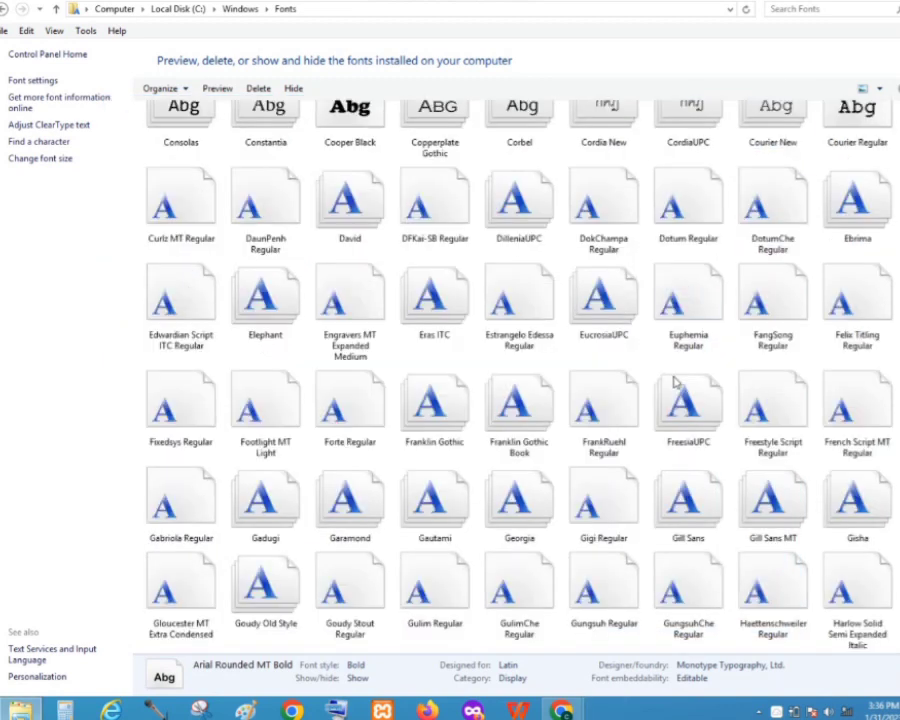
right_click(888, 460)
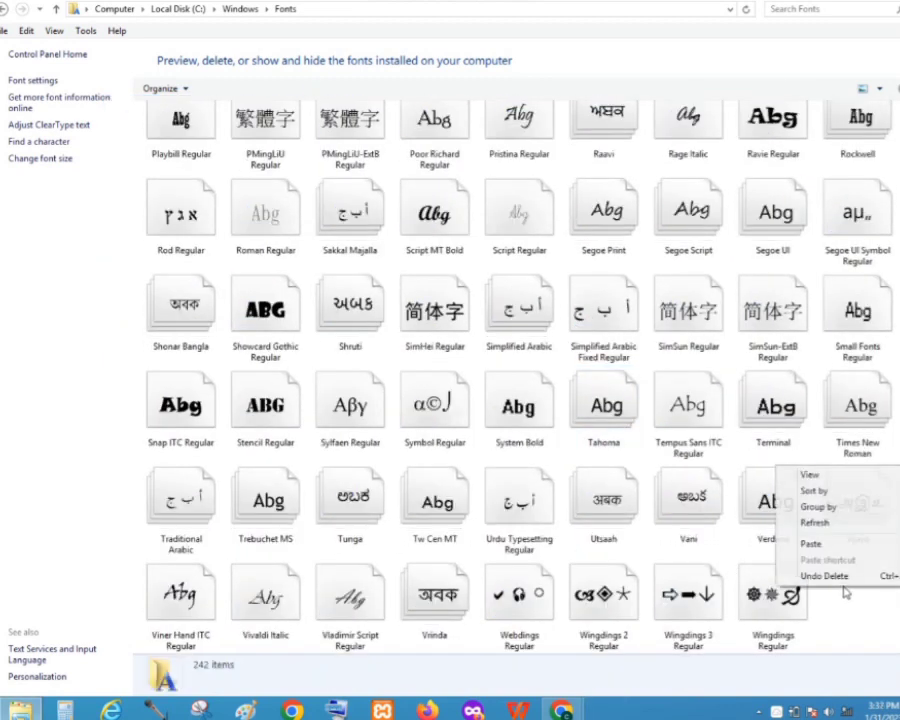
left_click(778, 542)
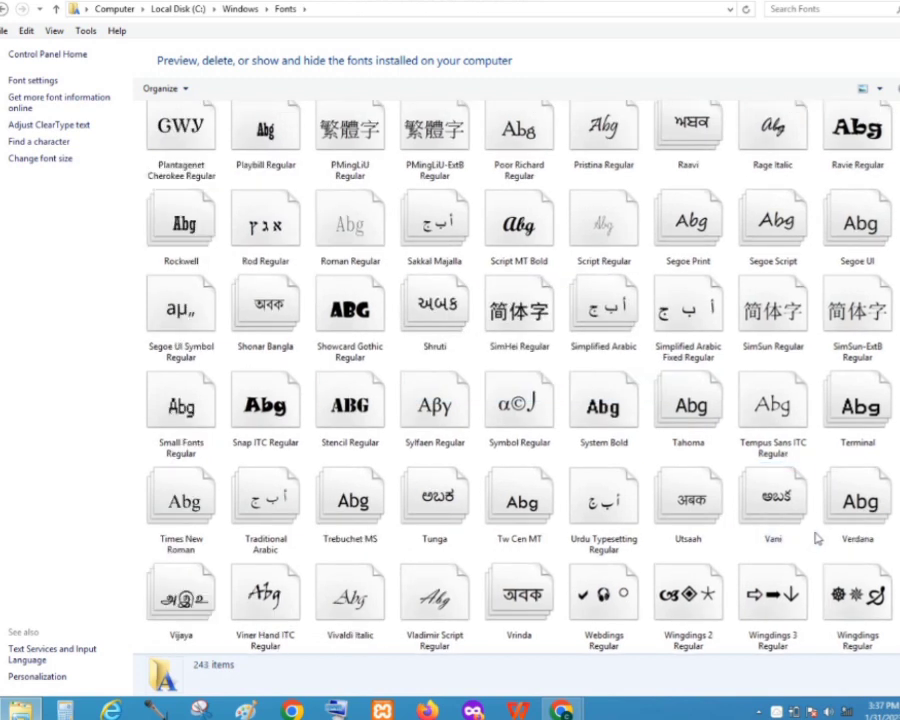
Step: Find the newly installed Peace Sans Regular and check its preview
scroll(823, 543, "up", 3)
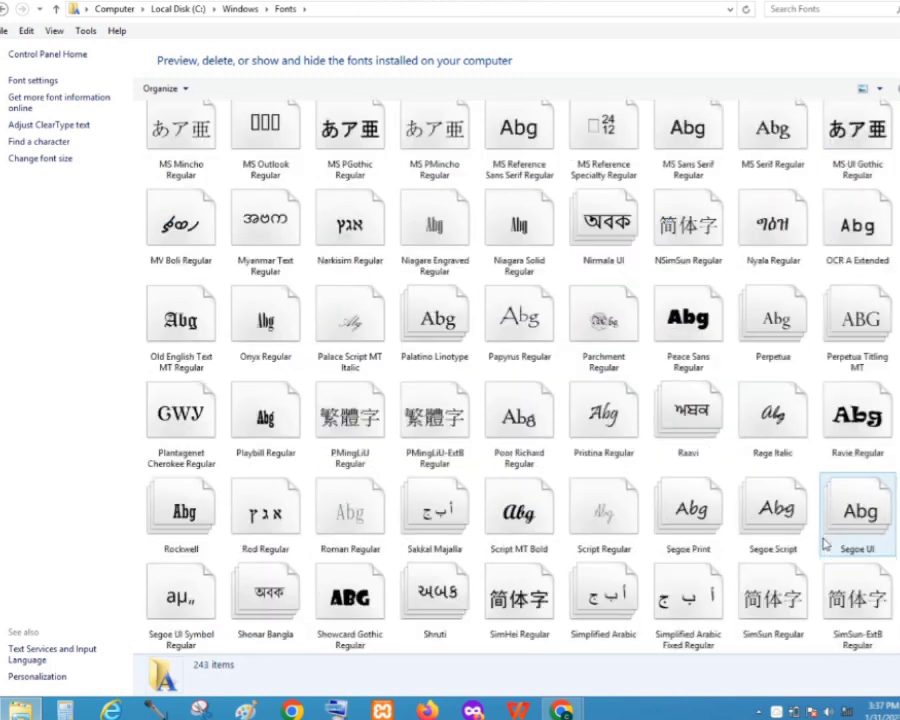
scroll(823, 543, "down", 3)
scroll(823, 543, "up", 2)
scroll(823, 543, "up", 3)
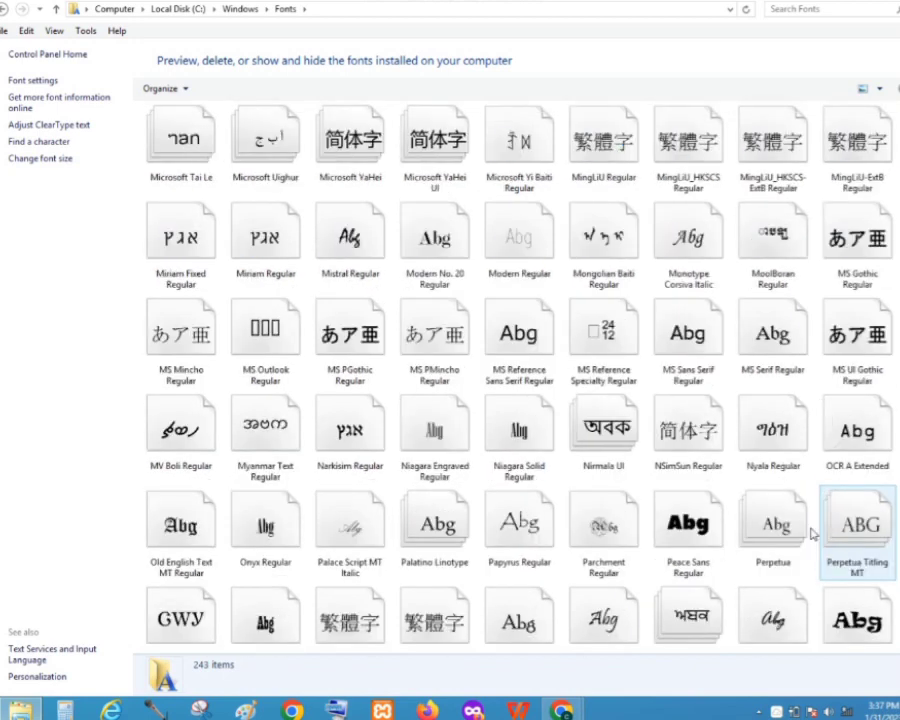
double_click(688, 537)
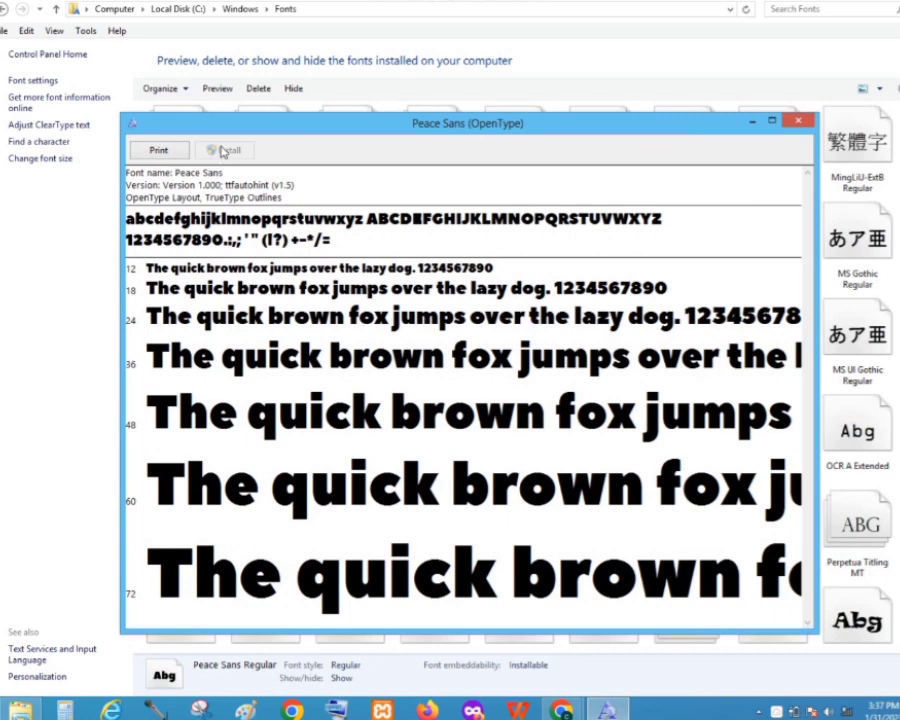
left_click(796, 122)
Step: Minimize Chrome, relaunch WPS Office and create a blank presentation, Presentation1
left_click(562, 710)
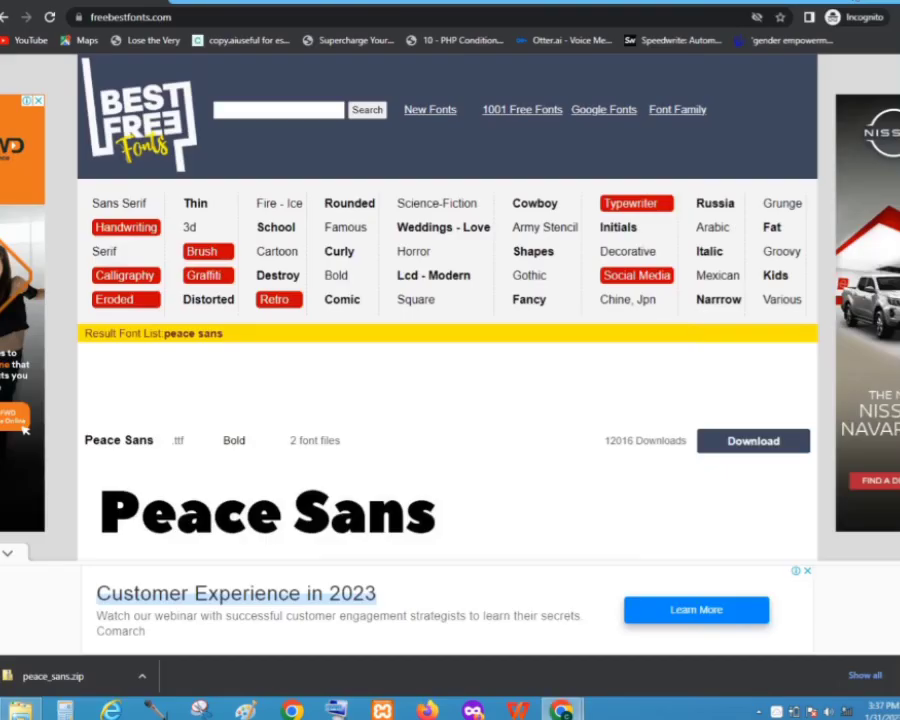
left_click(562, 710)
left_click(520, 710)
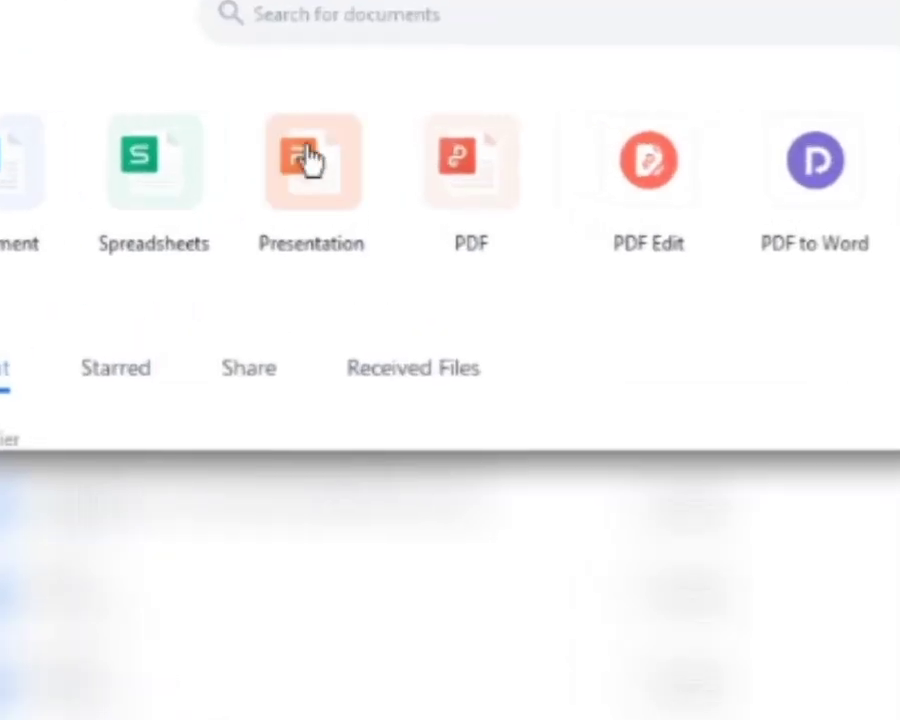
left_click(310, 160)
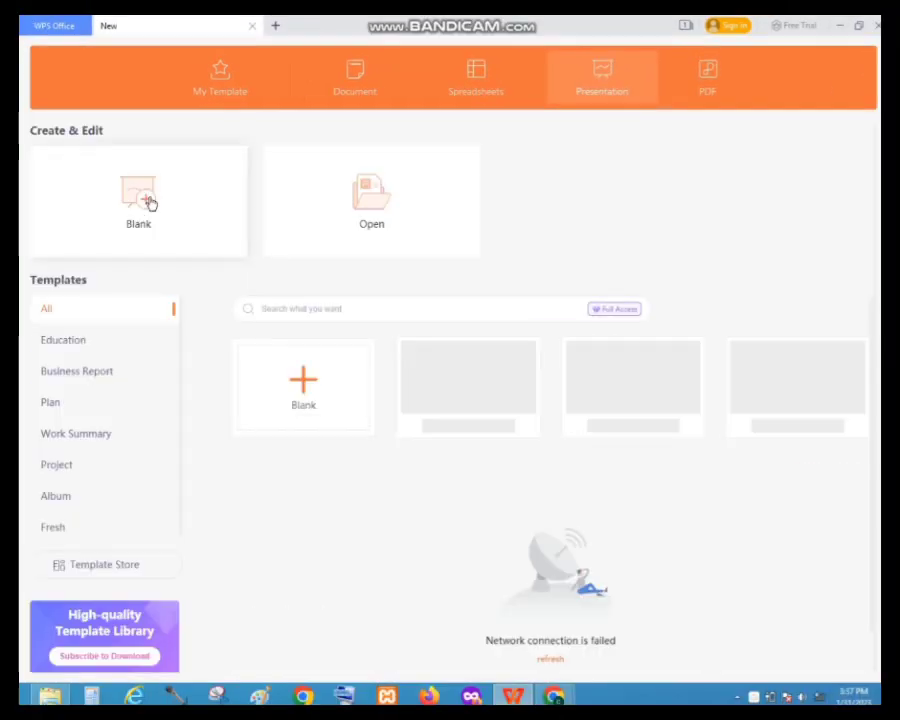
left_click(148, 203)
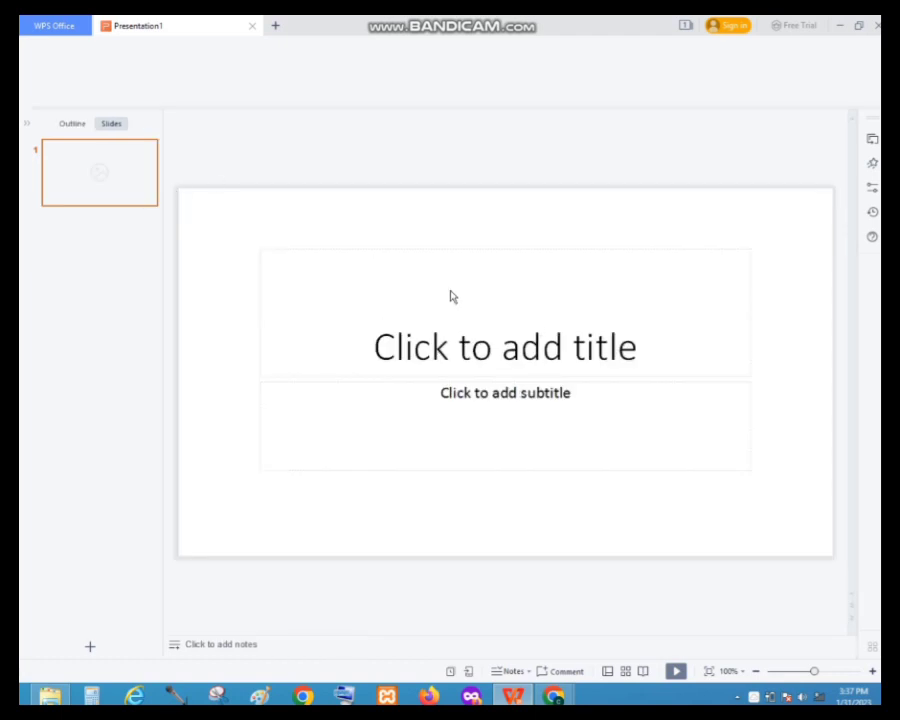
Step: Search the font list for 'Pea' and apply Peace Sans to the title placeholder
left_click(452, 296)
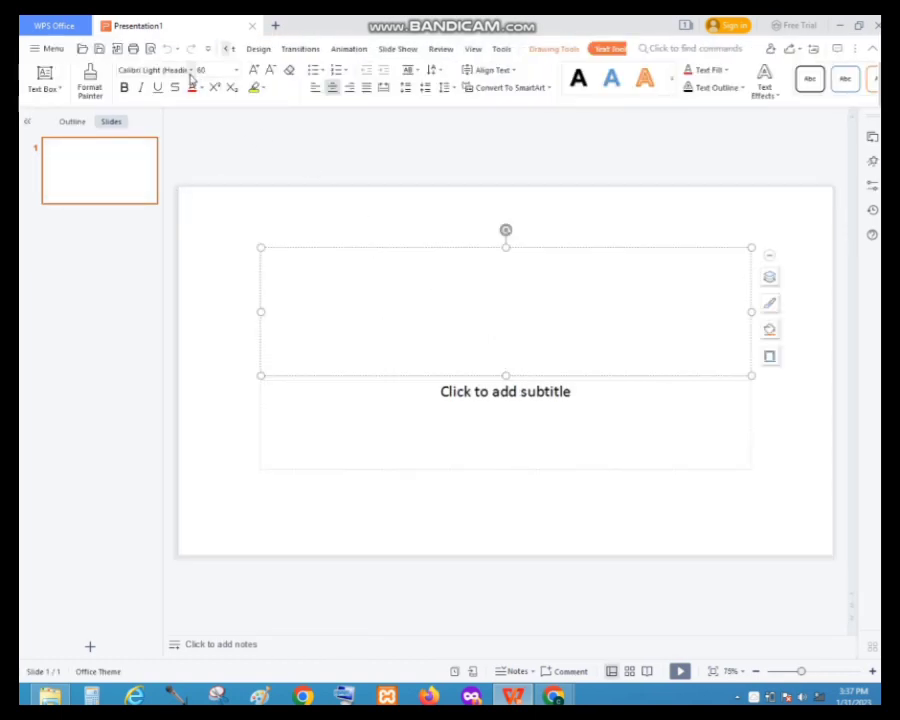
left_click(190, 70)
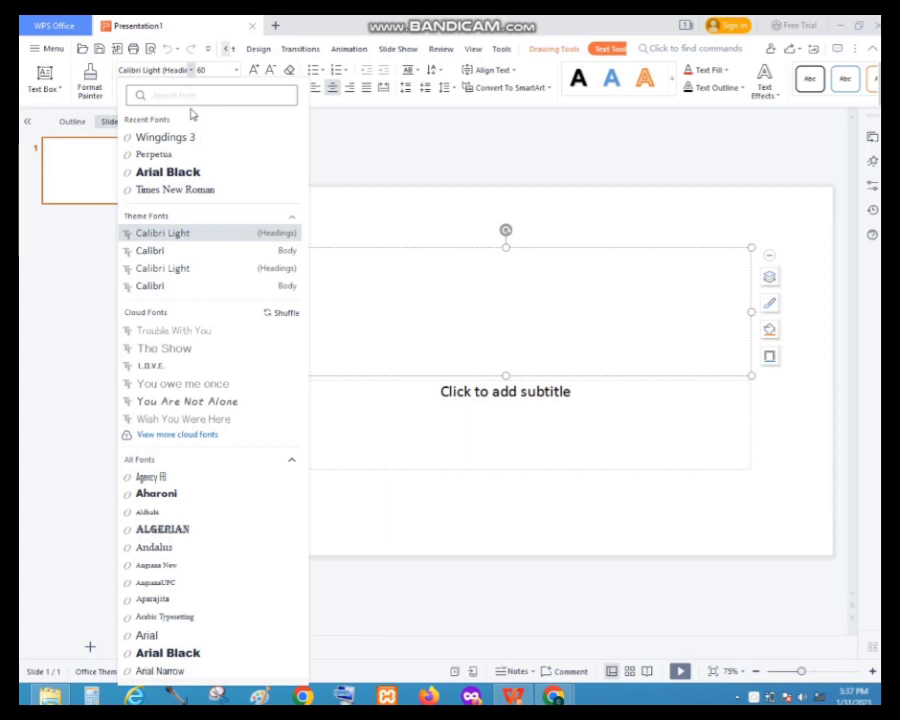
type("Pea")
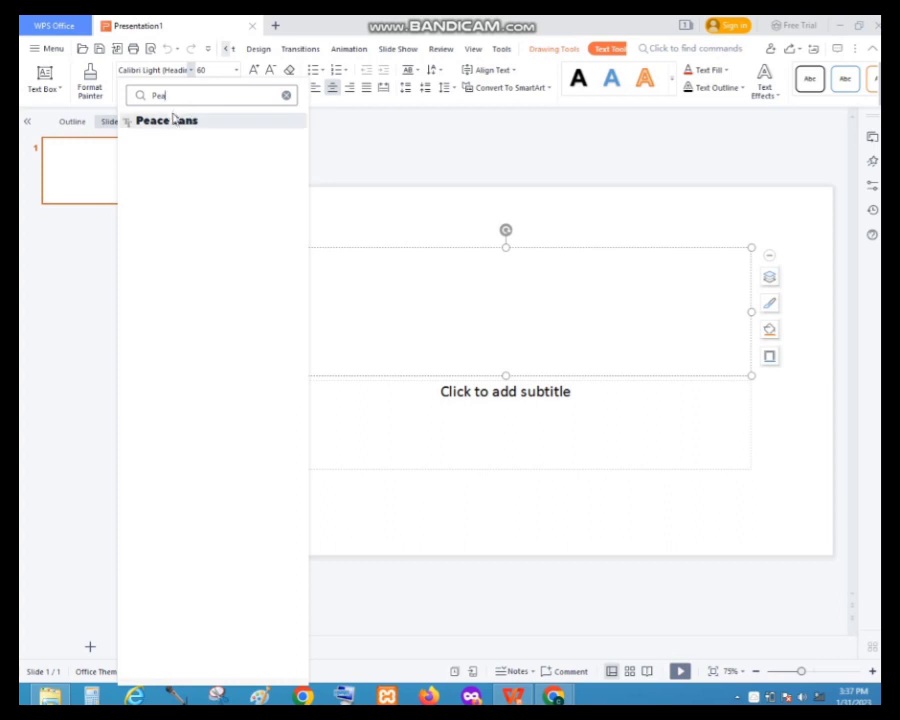
left_click(176, 121)
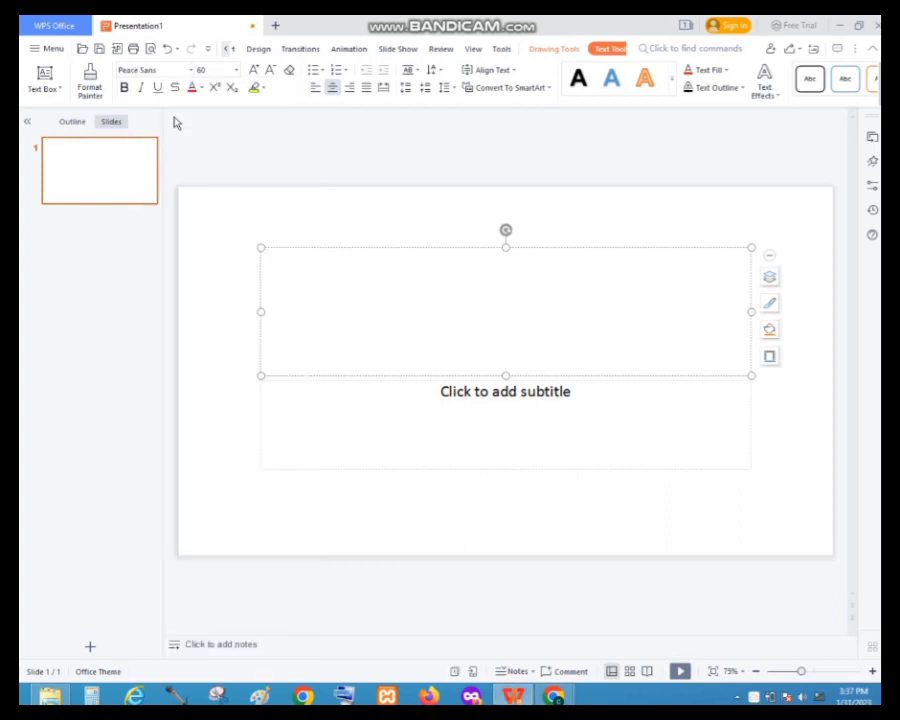
Step: Test the font with 'abcdefg' and 'ABCDEFG', then type 'THANK YOU!' in the title
type("abcdefg")
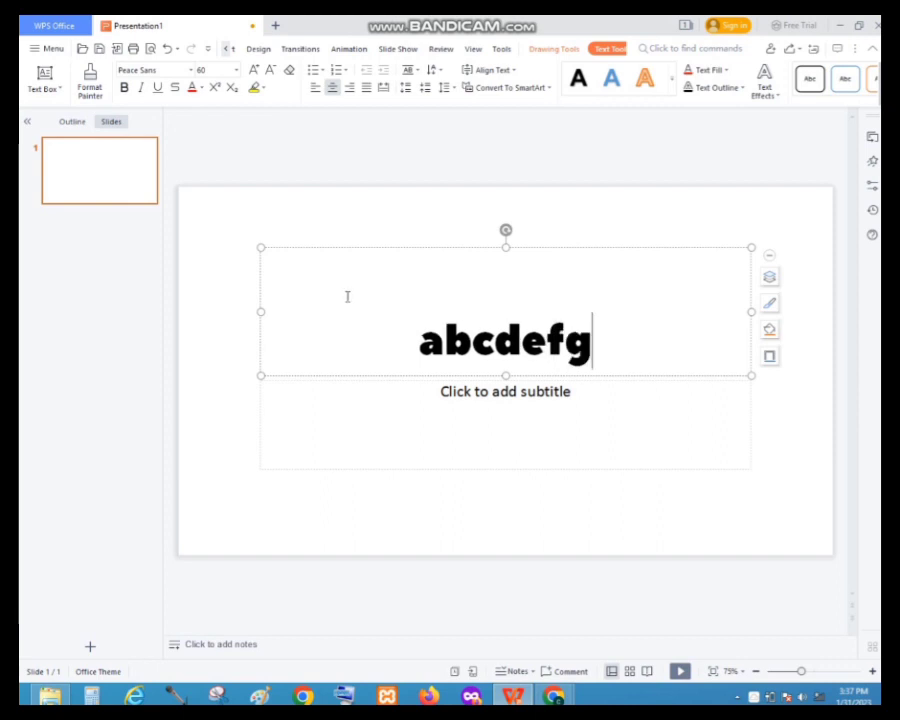
key("ctrl+a")
key("BackSpace")
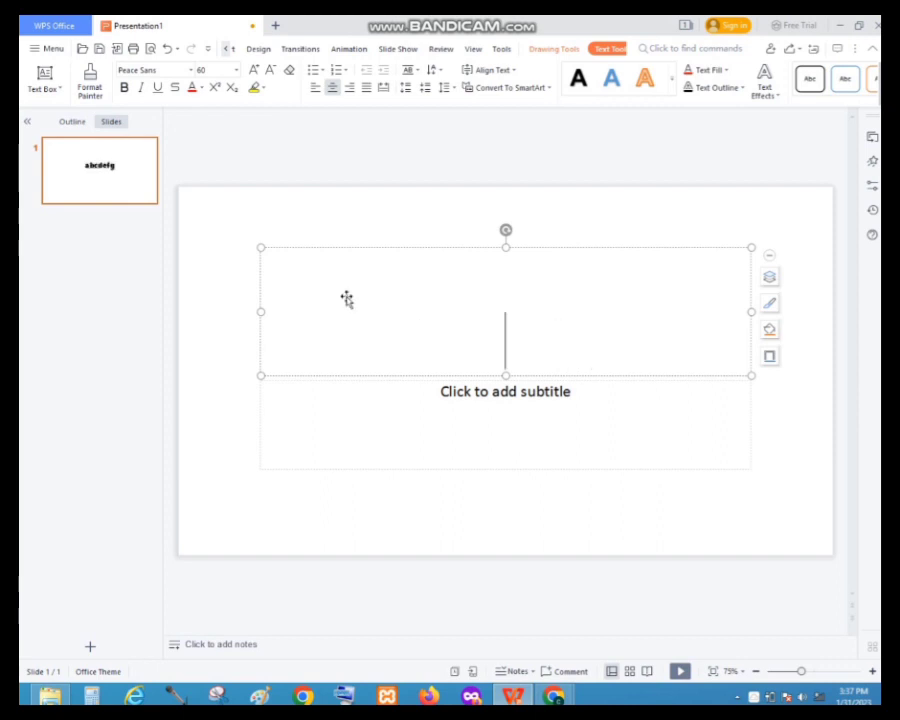
type("ABCDEFG")
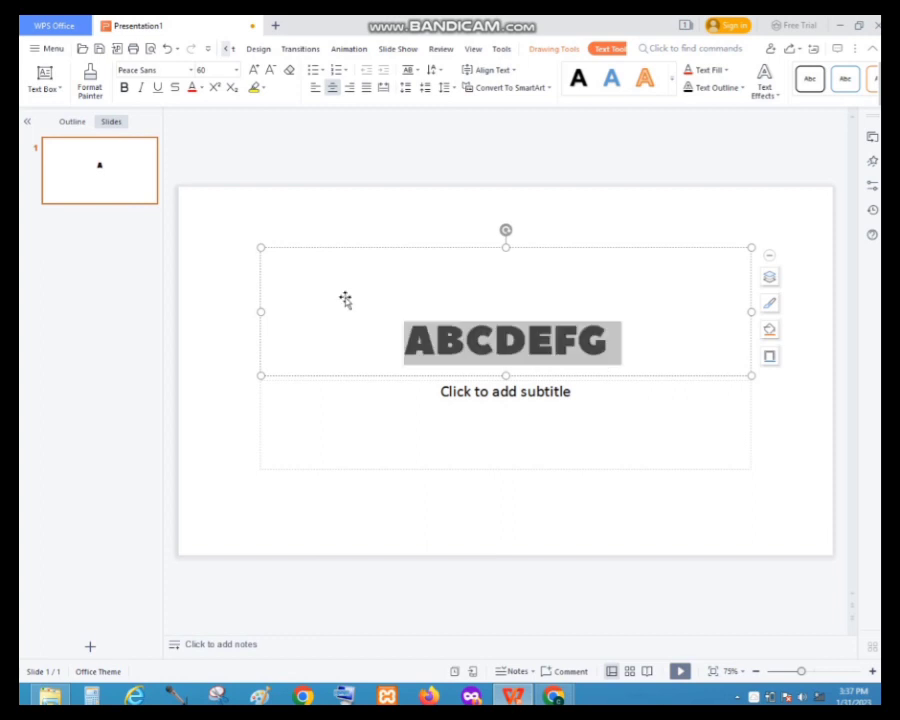
key("BackSpace")
type("THANK")
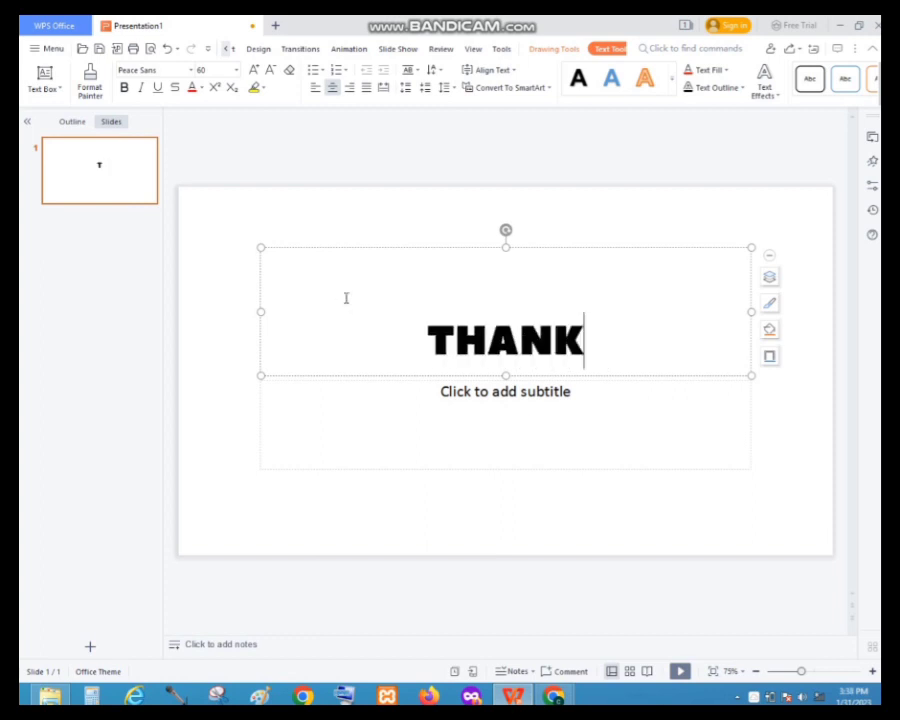
type(" YOU!")
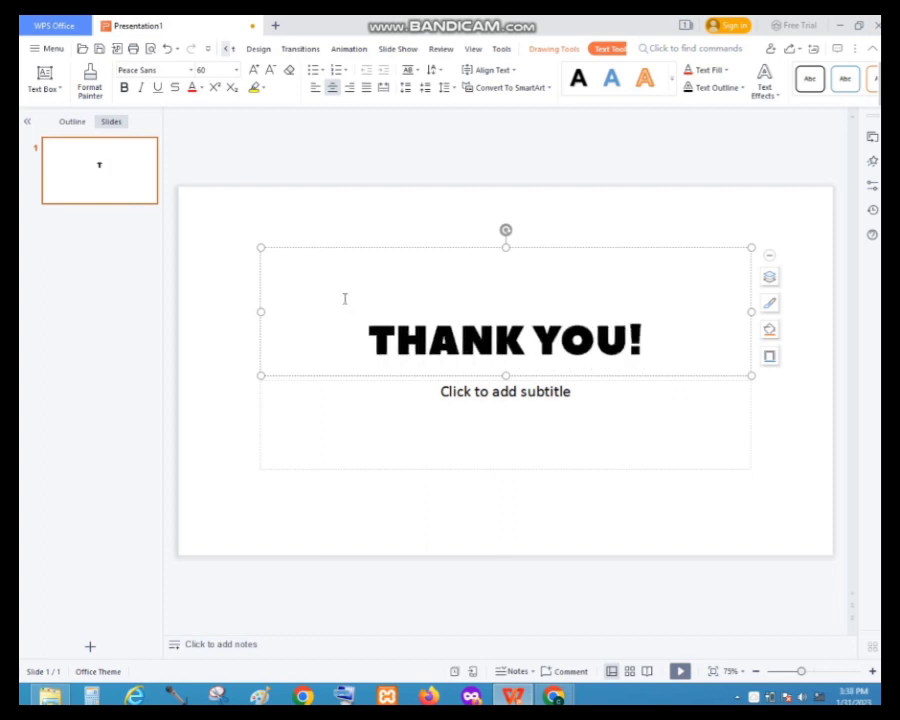